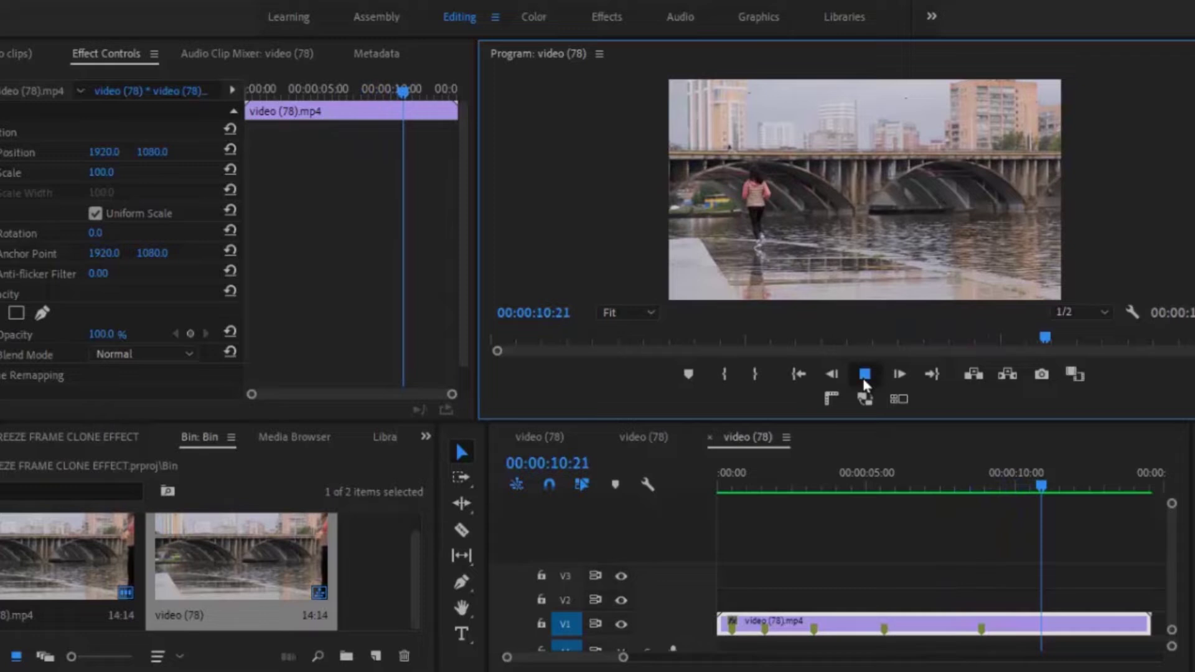
Stop playback and park the playhead at 00:00:00:12, where the runner enters.
click(865, 376)
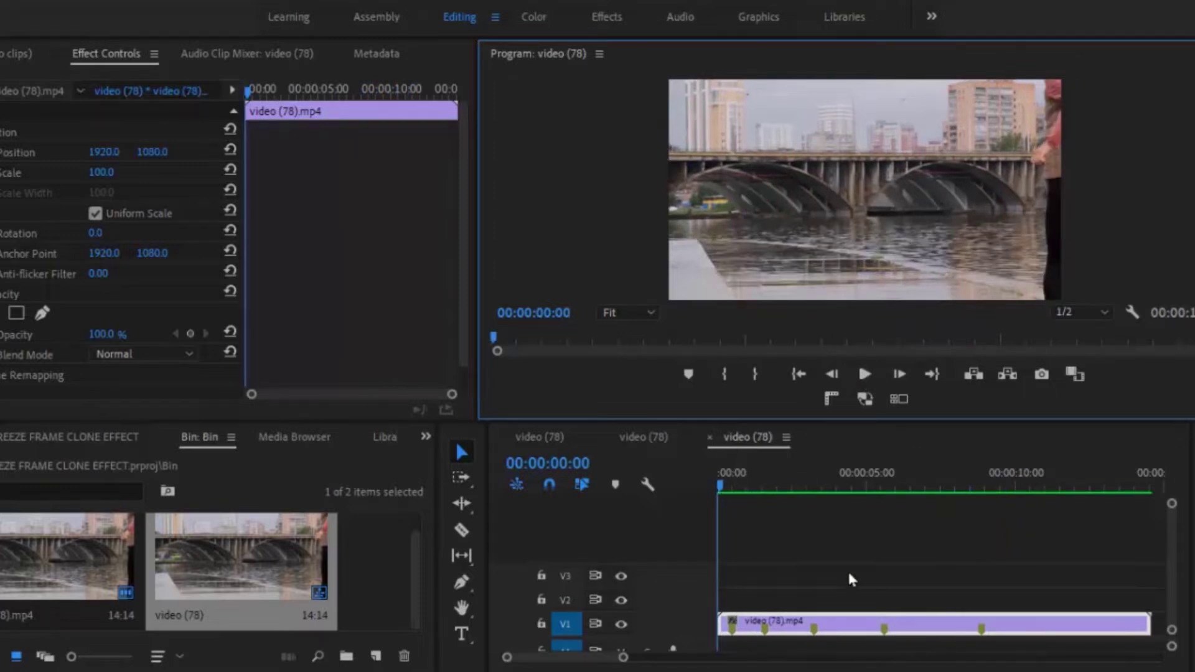
drag(720, 488, 735, 487)
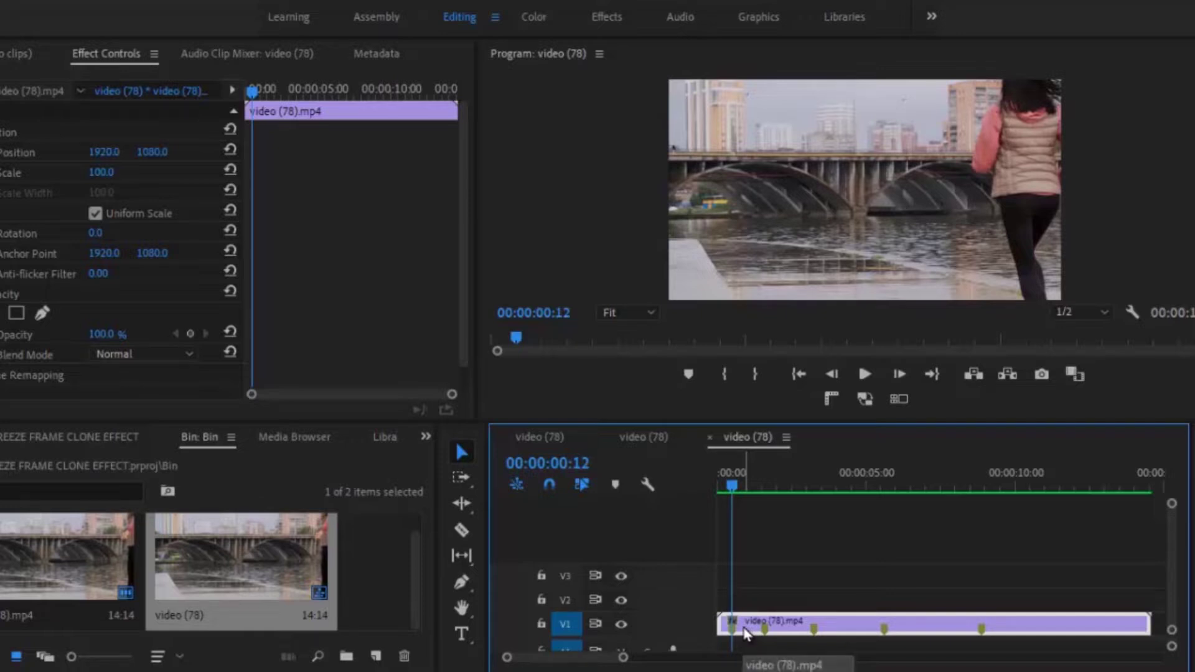
Export the 00:00:00:12 frame as a PNG still and import it into the project.
drag(745, 632, 822, 441)
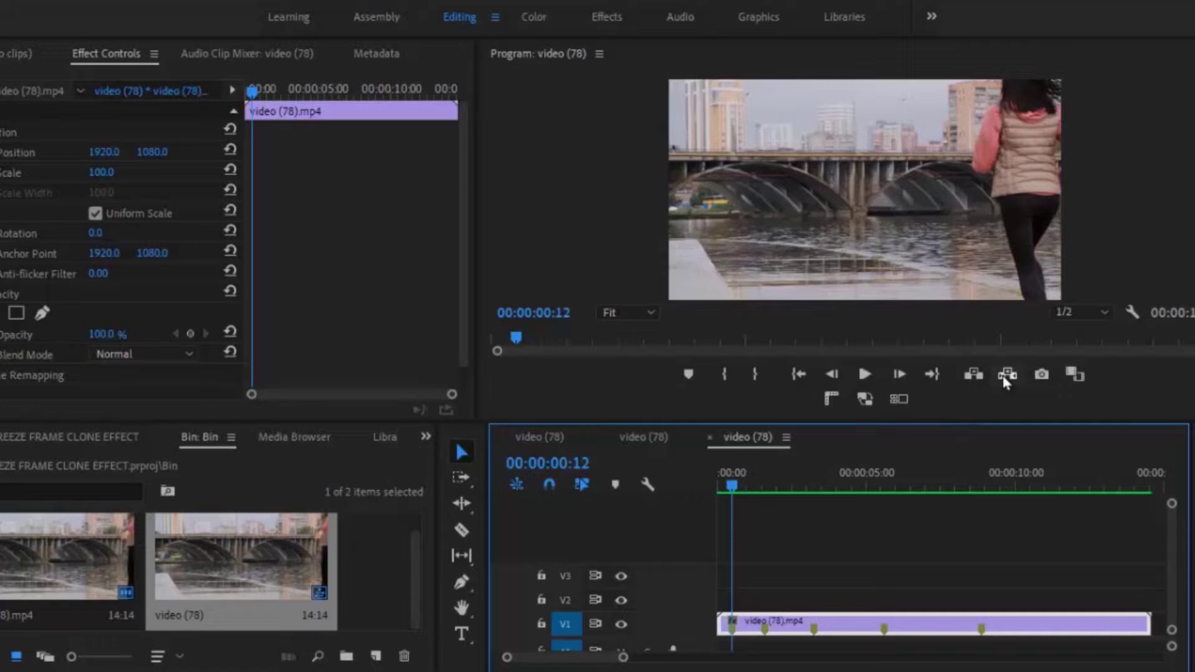
click(1042, 374)
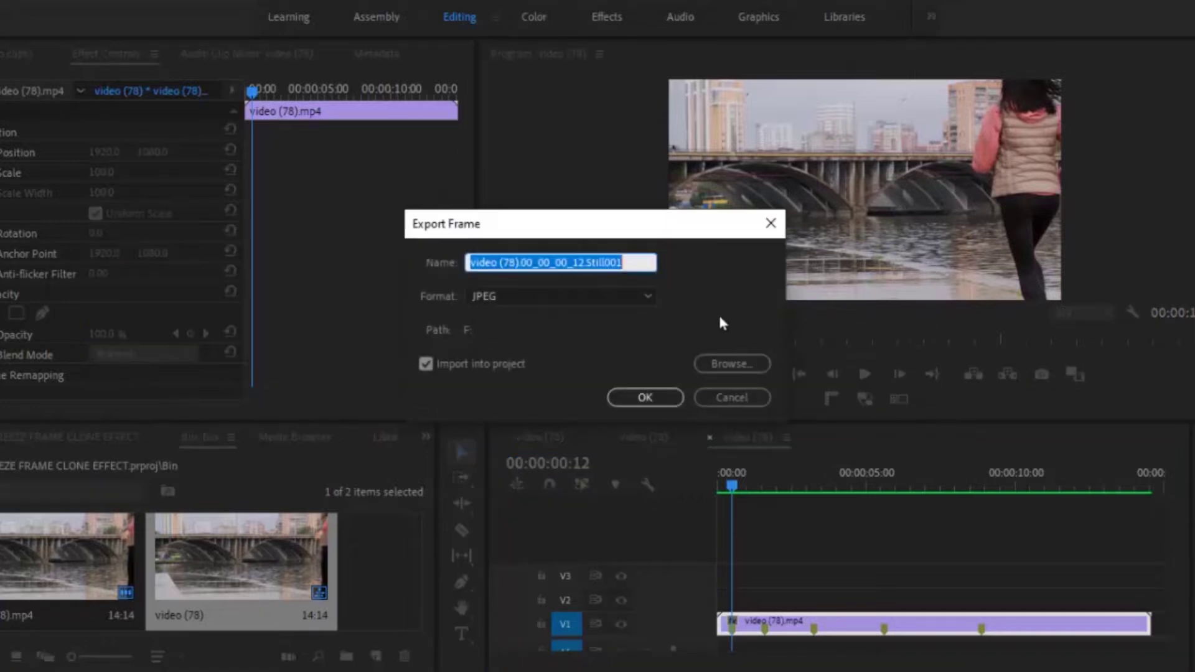
click(643, 305)
click(552, 423)
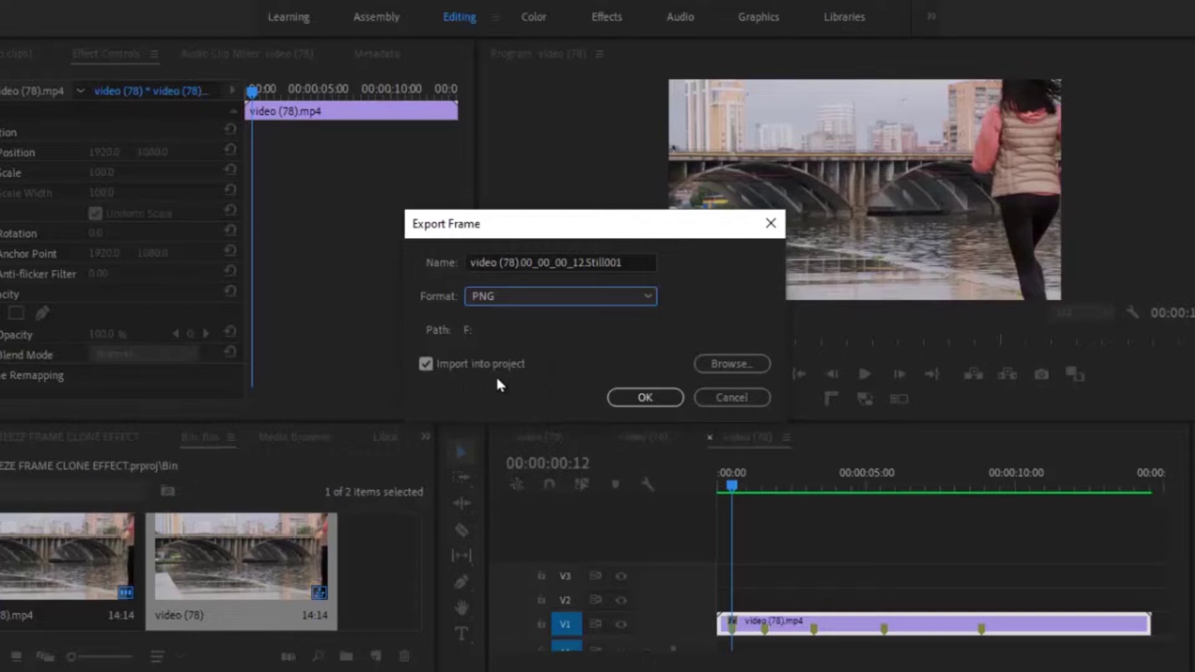
click(645, 397)
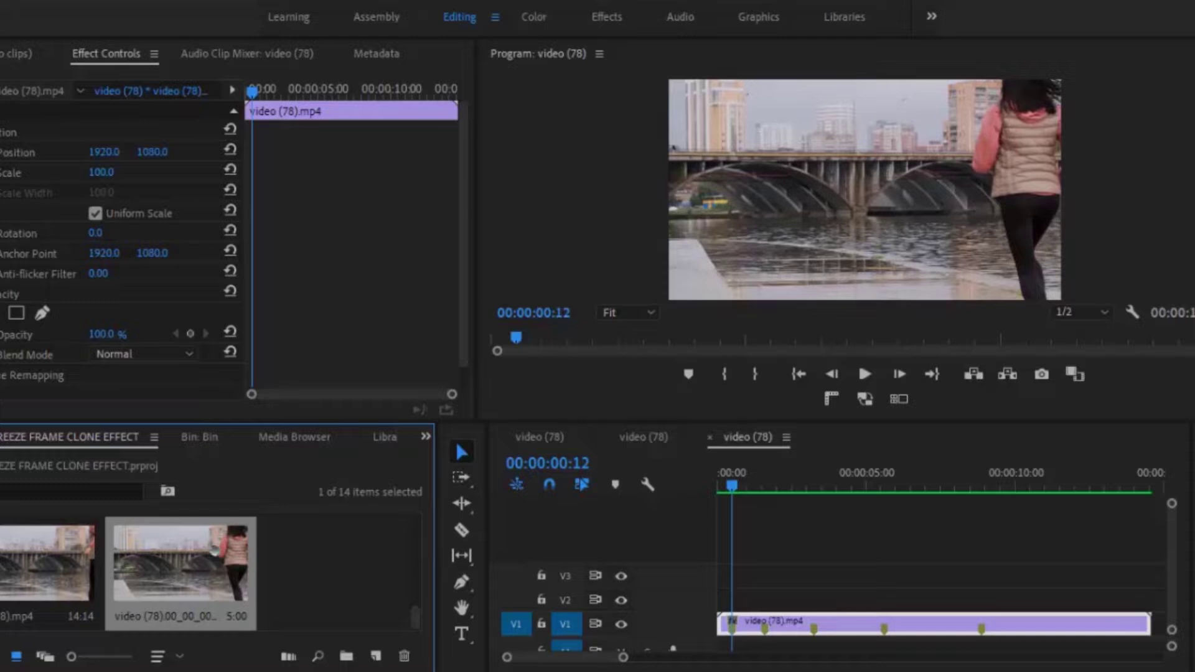
Place Still001 on V2 at the playhead, extend it to the sequence end, and disable it.
drag(541, 567, 744, 598)
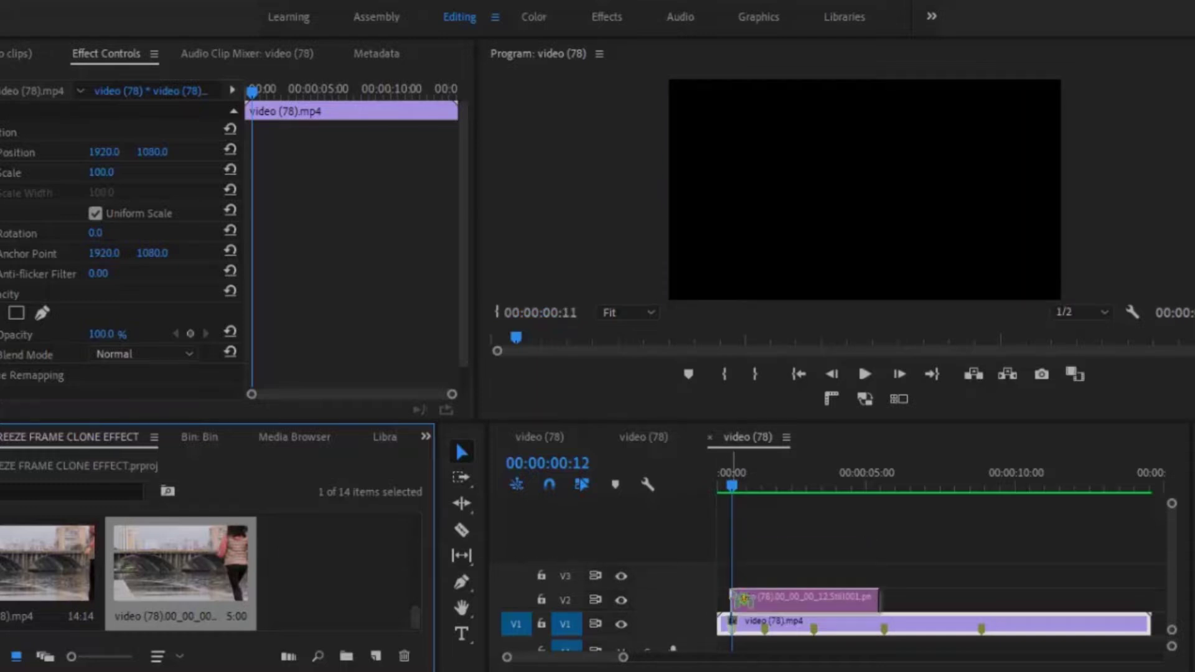
drag(877, 599, 1150, 600)
click(998, 603)
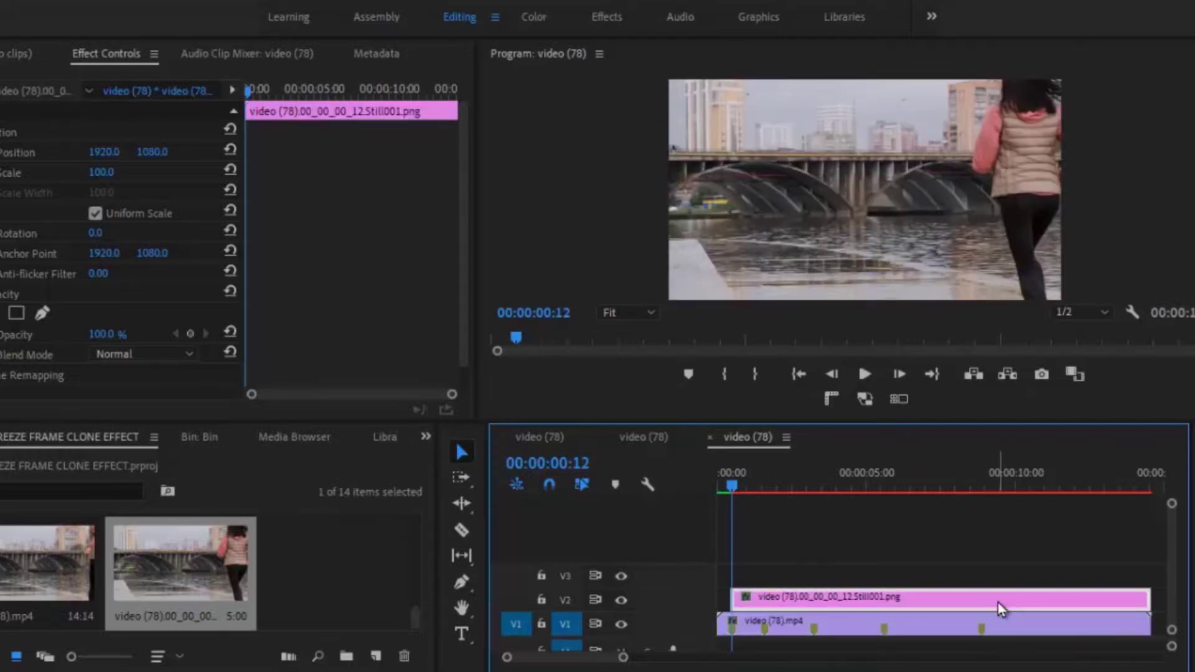
right_click(916, 595)
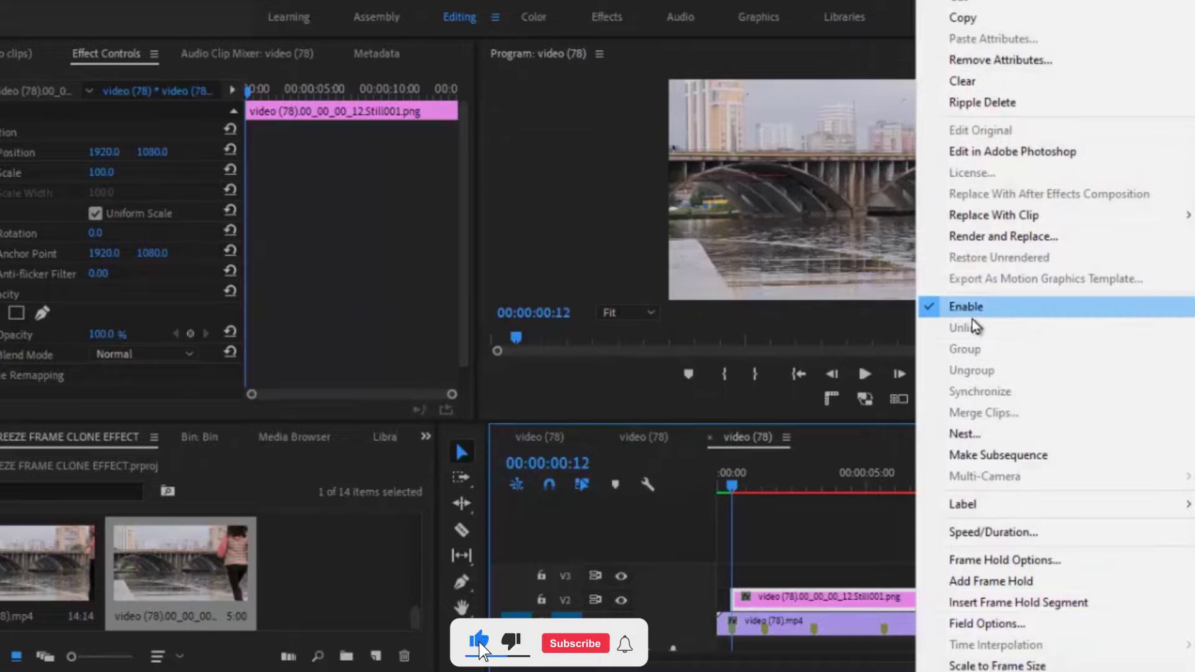
click(934, 314)
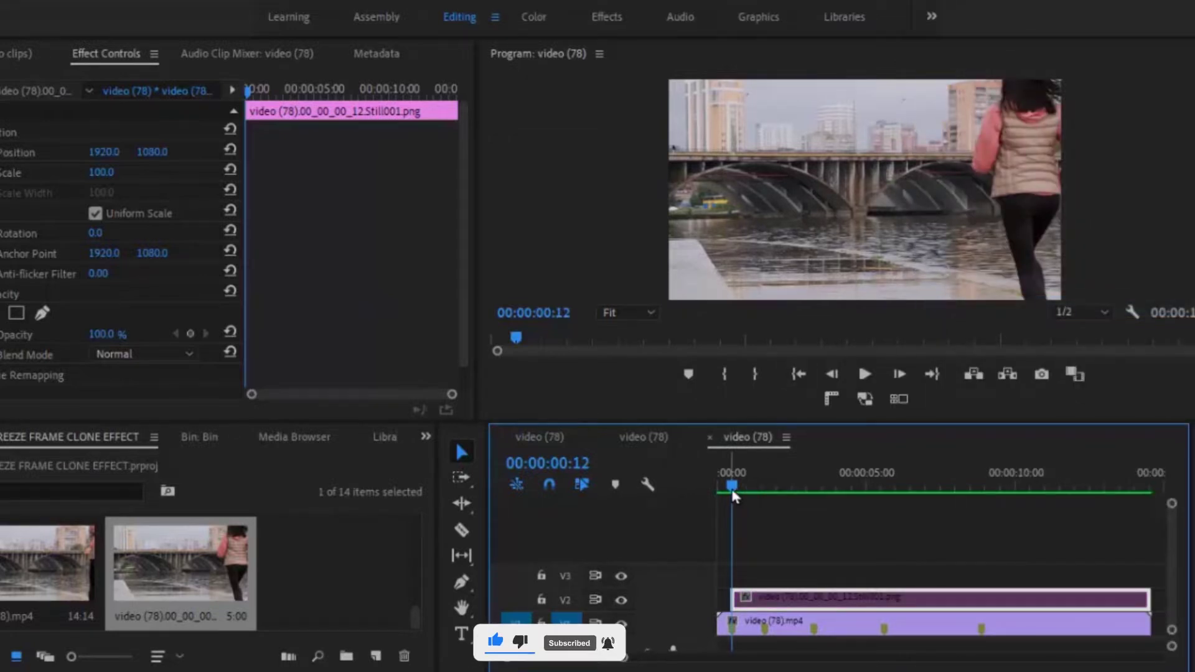
Export the 00:00:01:15 frame as Still002, put it on V3 to the sequence end, and disable it.
drag(755, 488, 769, 496)
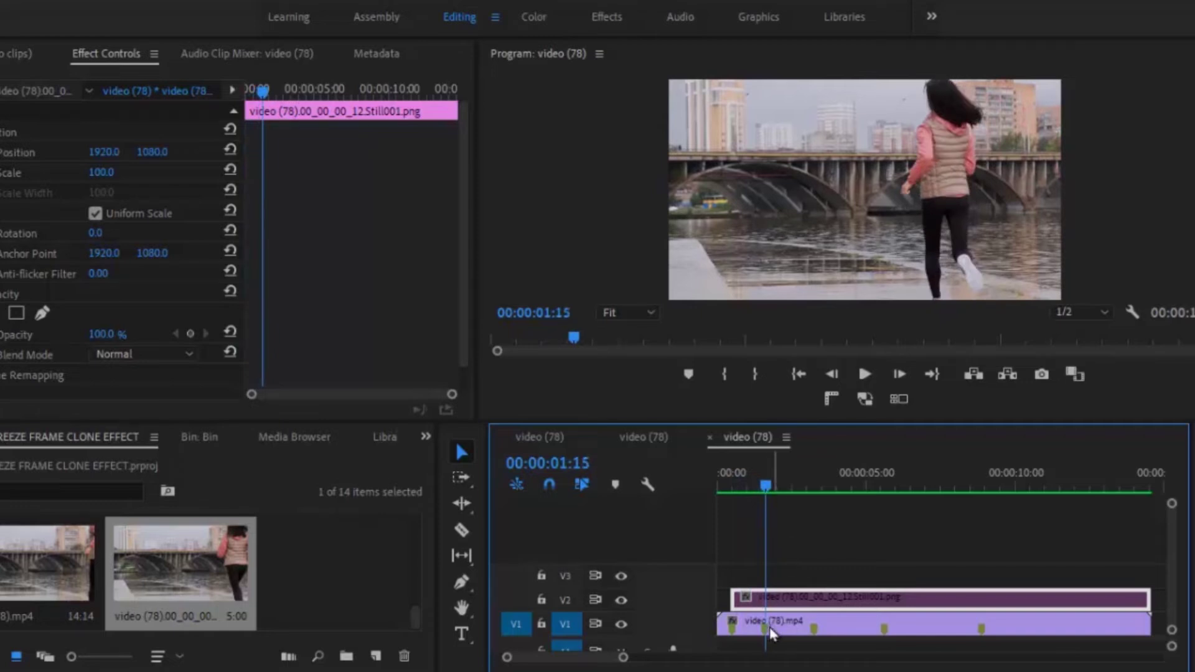
click(1038, 374)
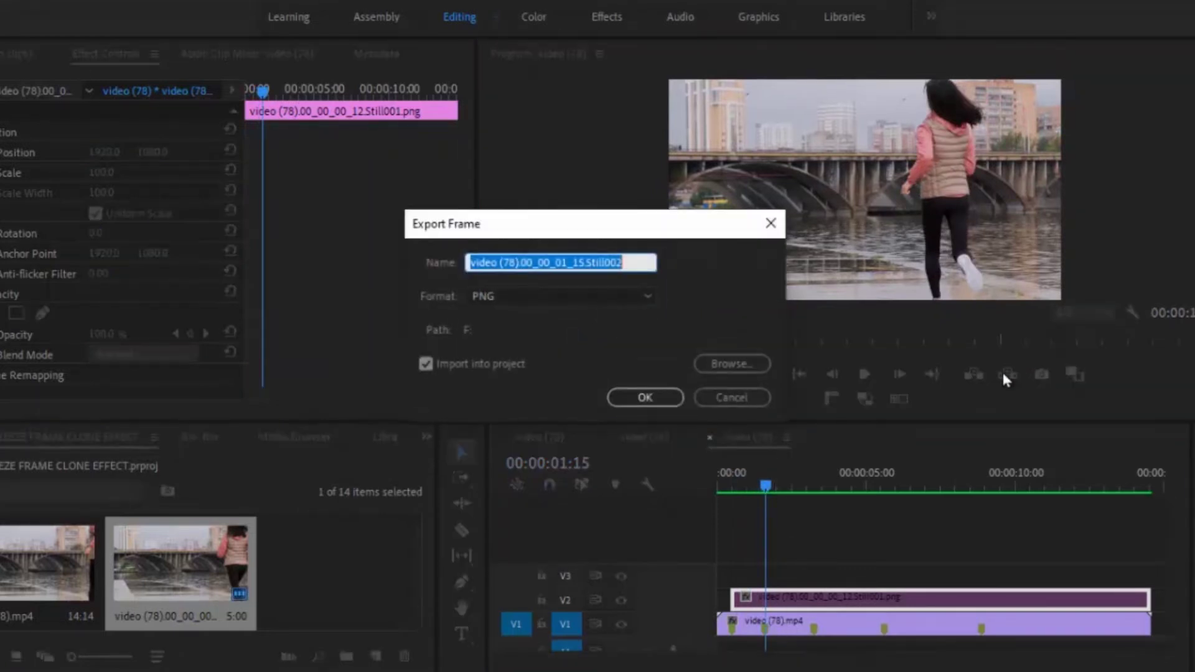
click(665, 400)
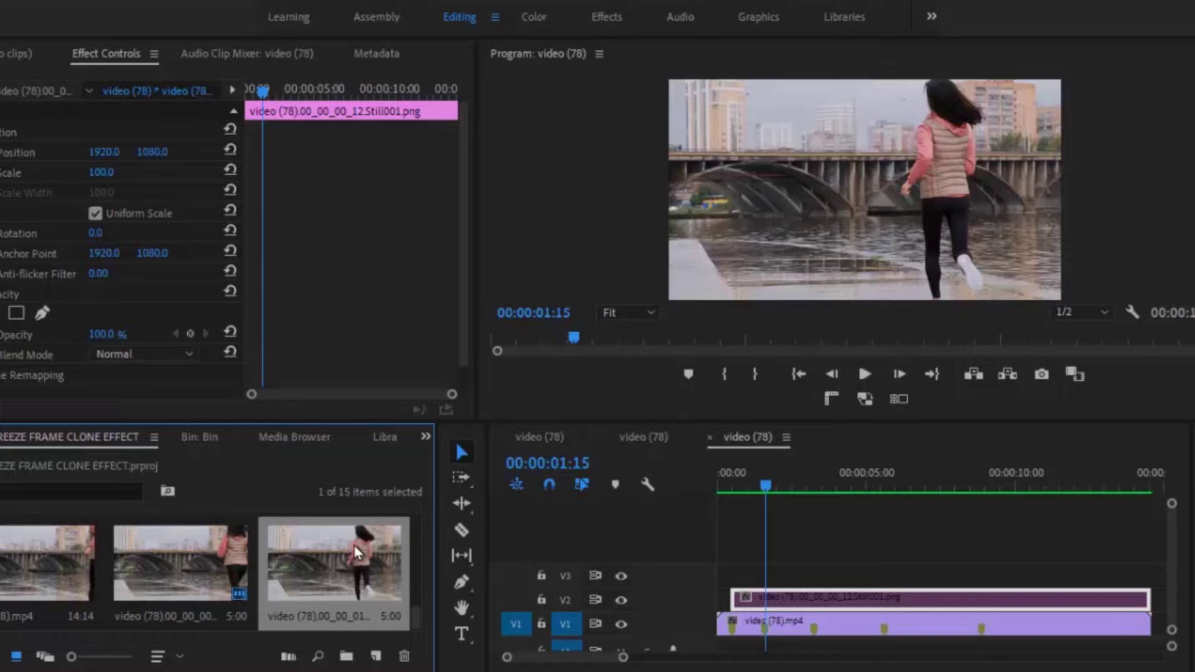
drag(342, 559, 778, 576)
drag(920, 575, 1150, 576)
right_click(980, 580)
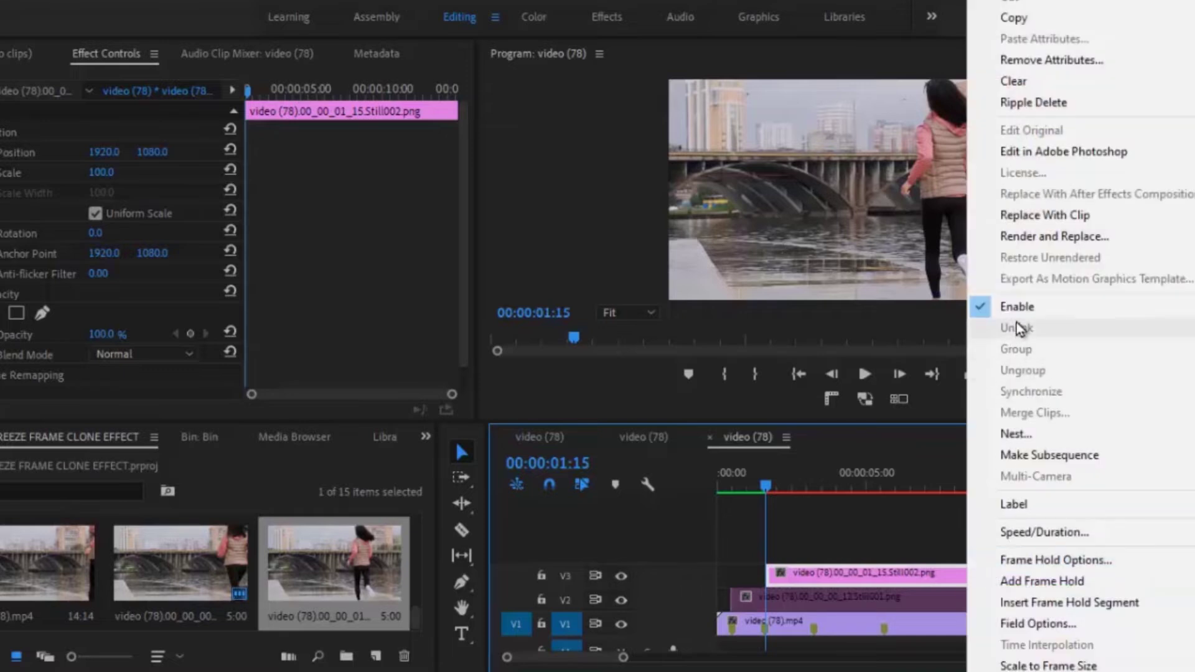
click(952, 331)
Export the 00:00:03:07 frame as Still003, put it on V4 to the sequence end, and disable it.
drag(765, 492, 814, 491)
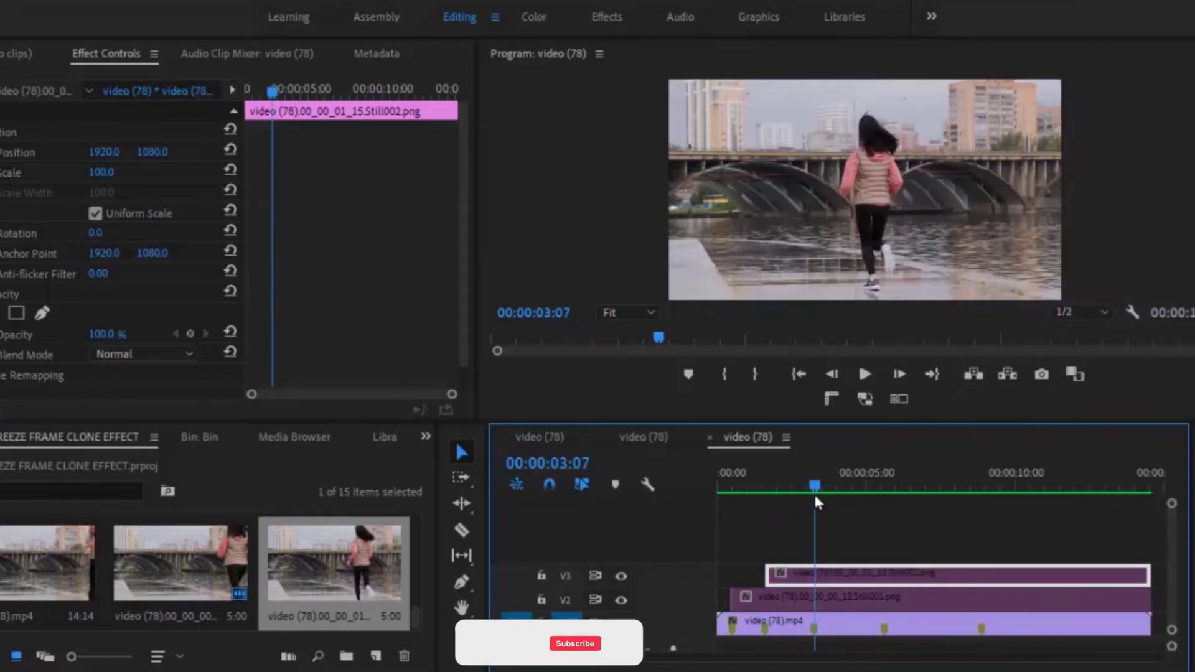
click(1041, 374)
click(626, 399)
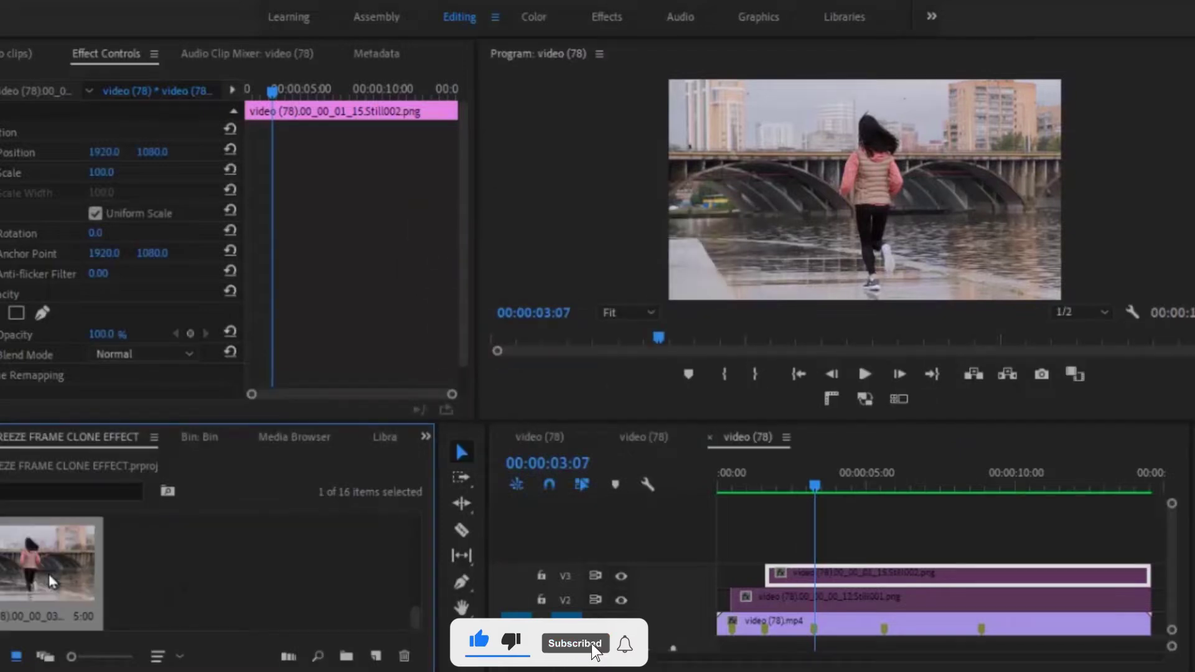
drag(215, 569, 829, 552)
drag(964, 552, 1151, 551)
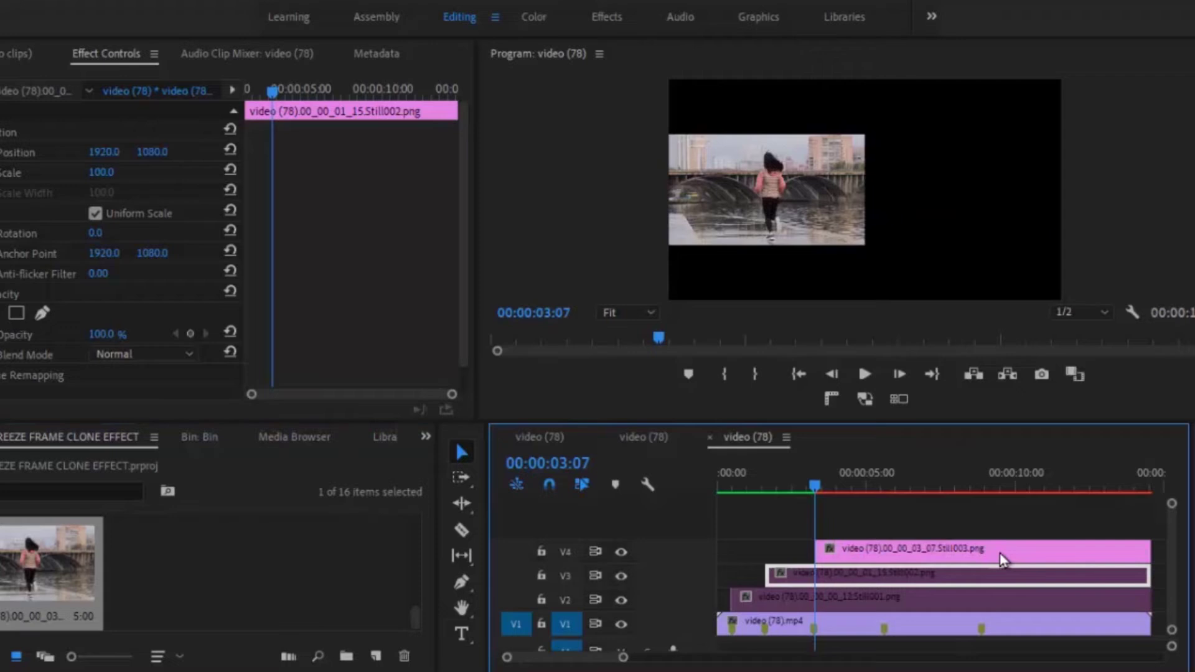
right_click(1002, 559)
click(1044, 309)
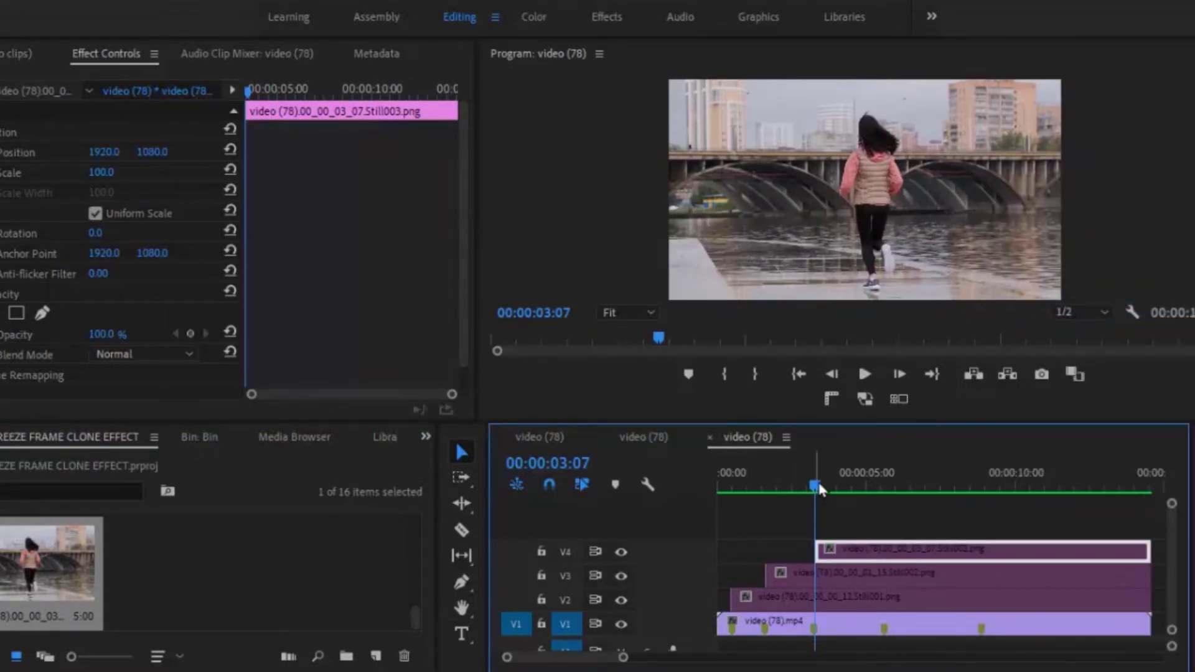
Export the 00:00:05:15 frame as Still004, put it on V5 to the sequence end, and disable it.
drag(827, 485, 901, 486)
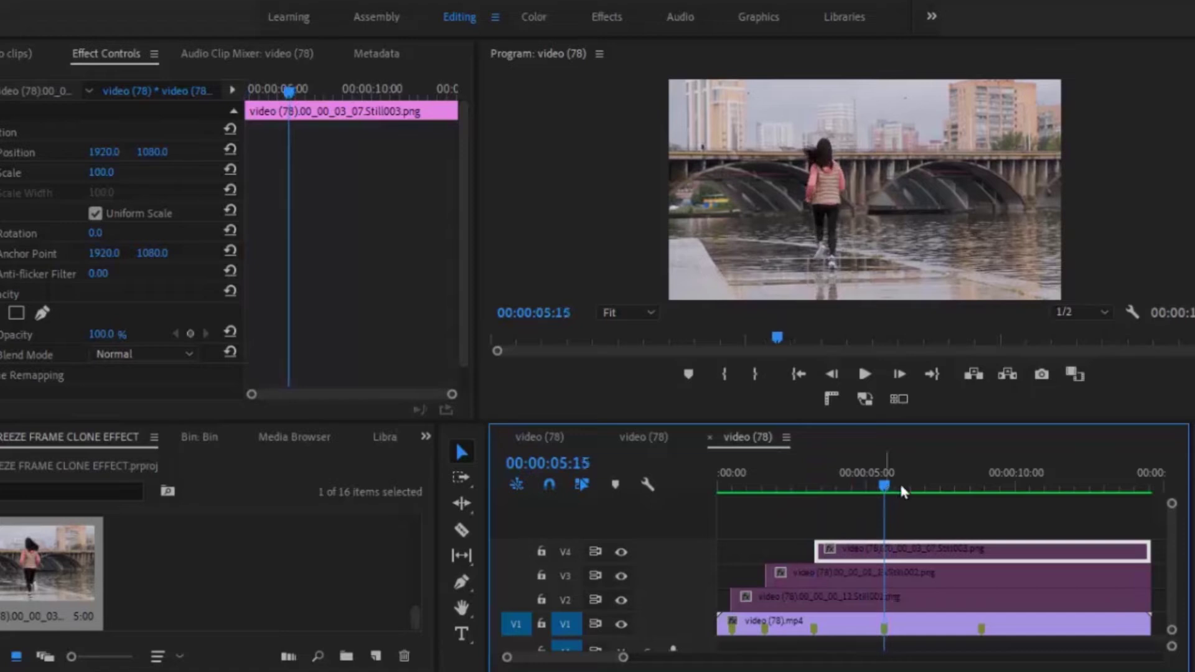
click(1041, 375)
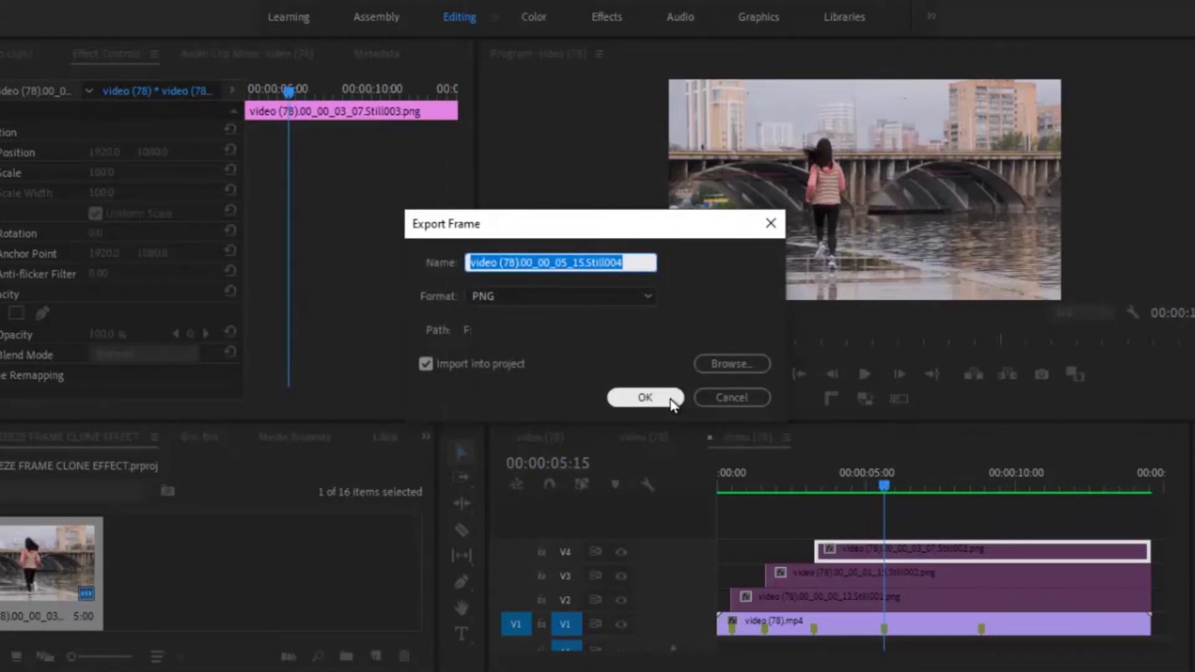
click(672, 402)
drag(252, 575, 896, 528)
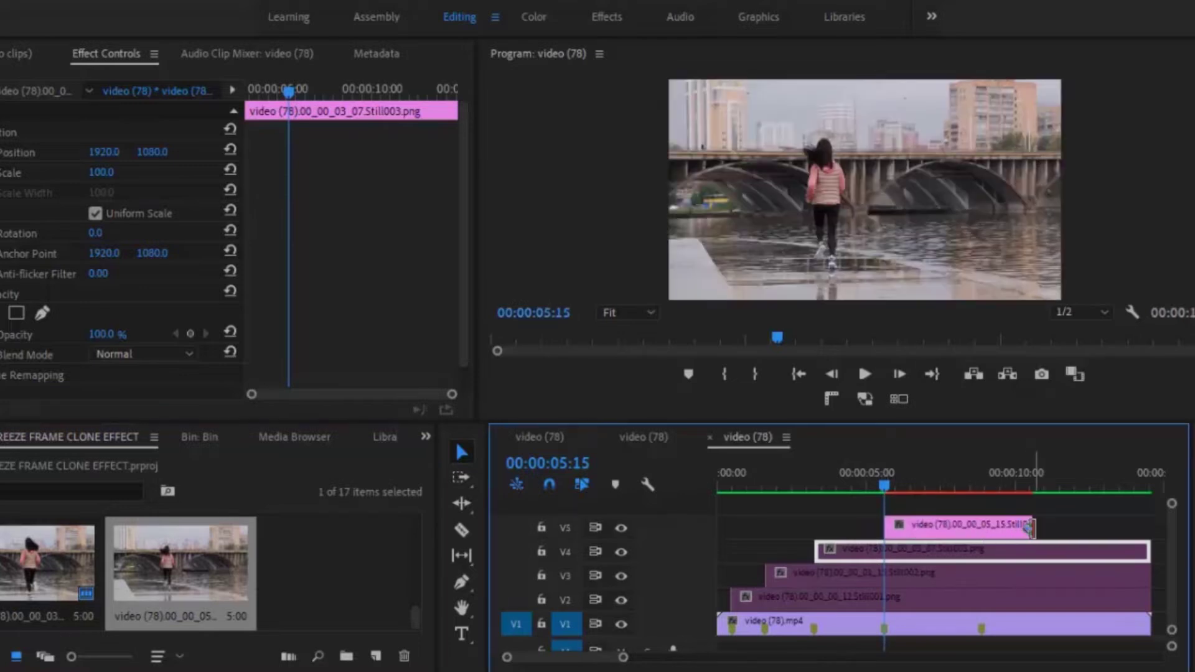
drag(1028, 528, 1150, 527)
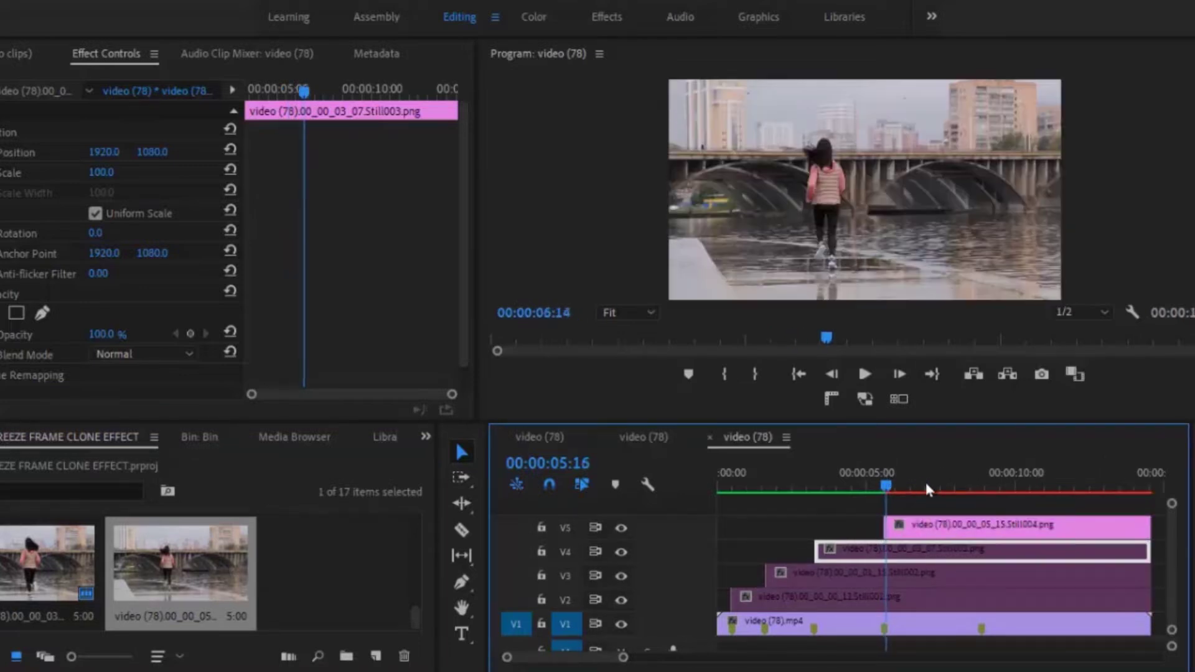
drag(926, 489, 984, 492)
right_click(990, 526)
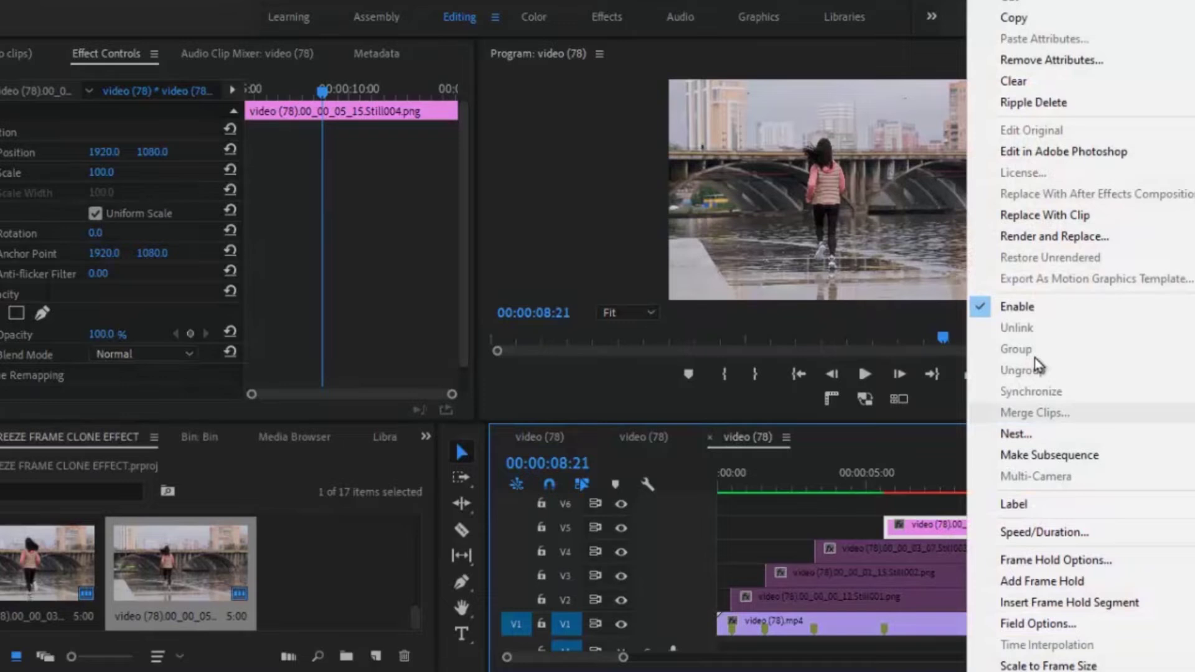
click(1039, 307)
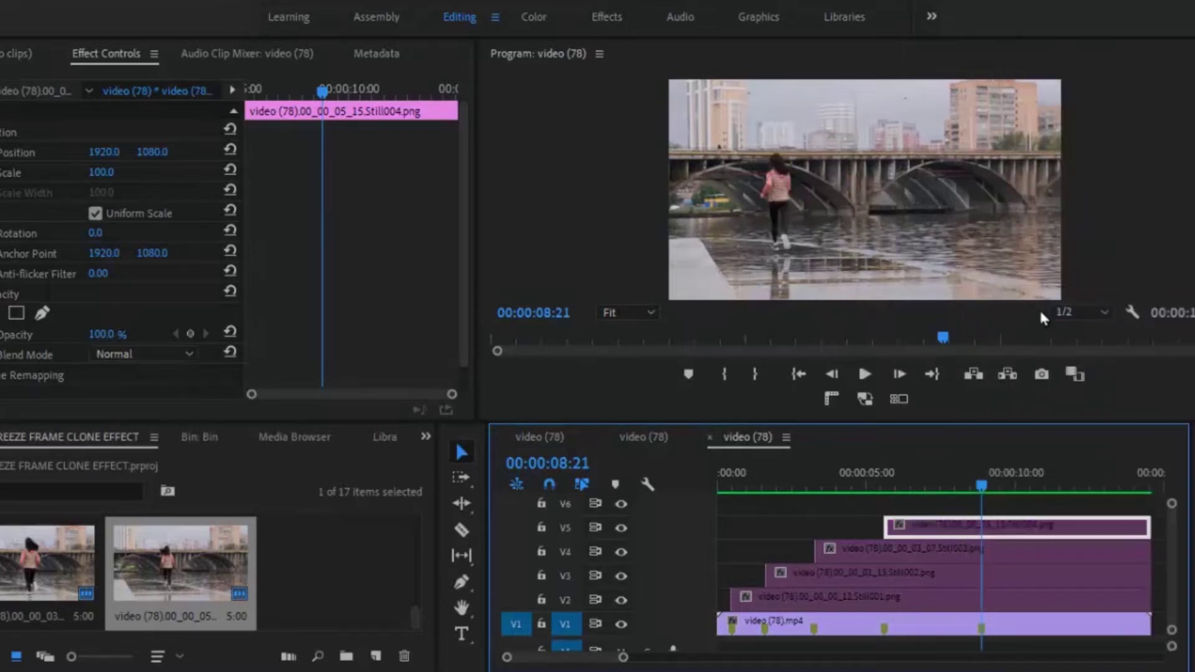
Export the 00:00:08:21 frame, place it on V6 at the playhead, and disable it.
drag(934, 488, 987, 490)
click(1043, 376)
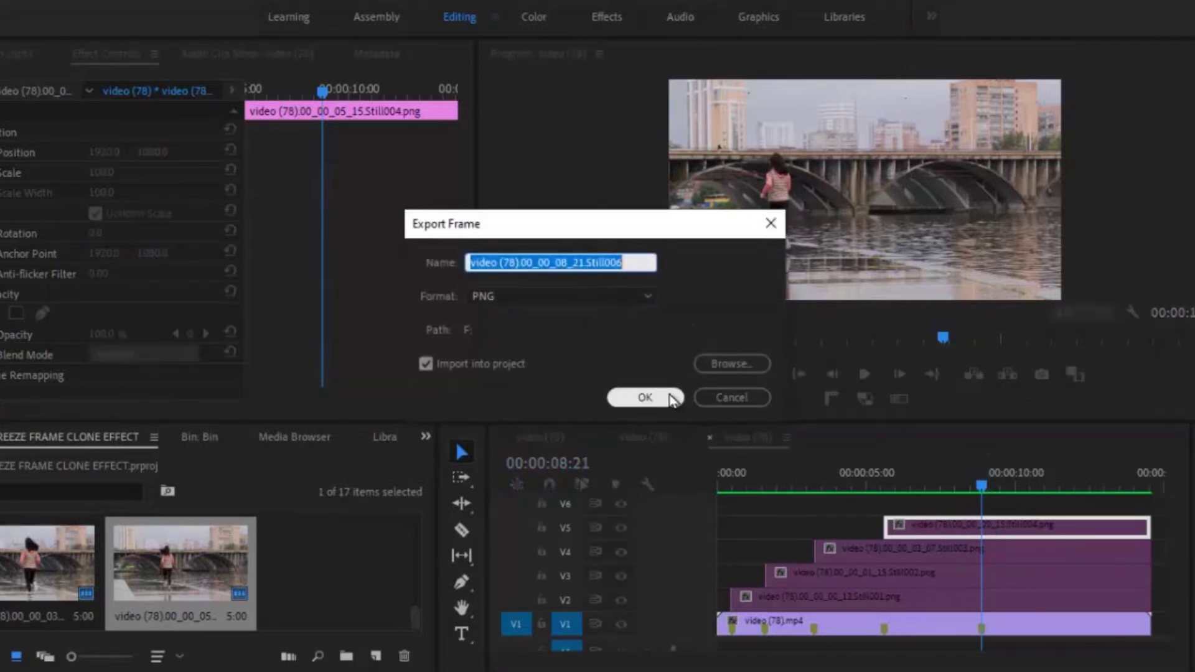
click(646, 397)
drag(50, 560, 989, 507)
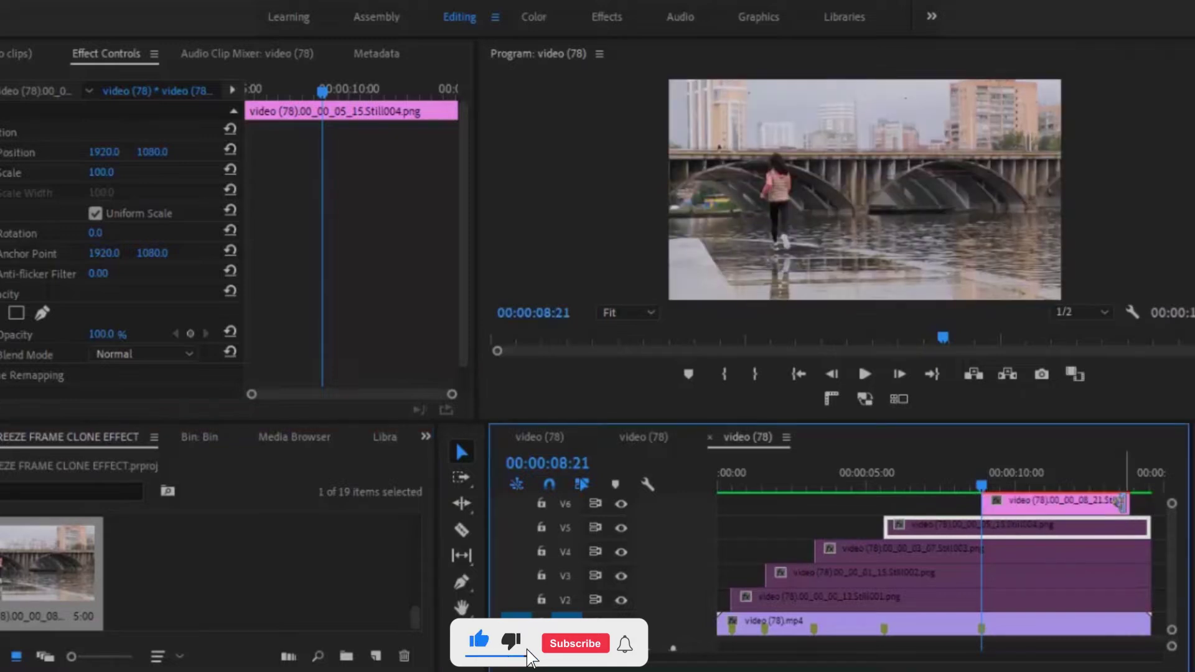
right_click(1096, 508)
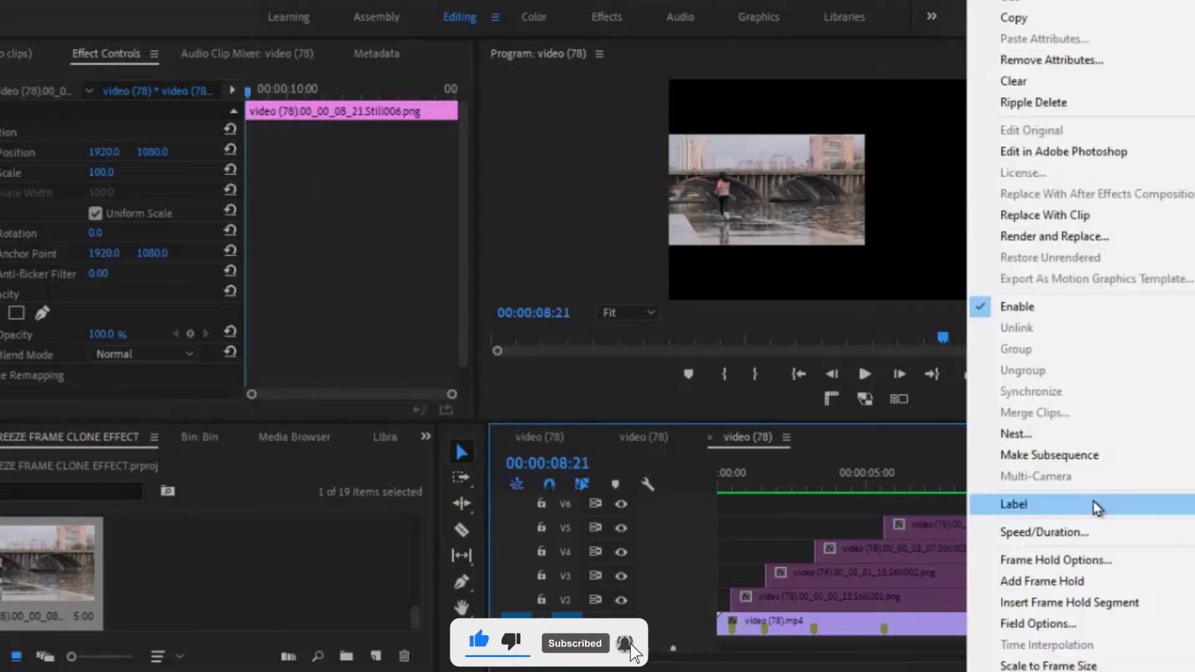
click(1100, 312)
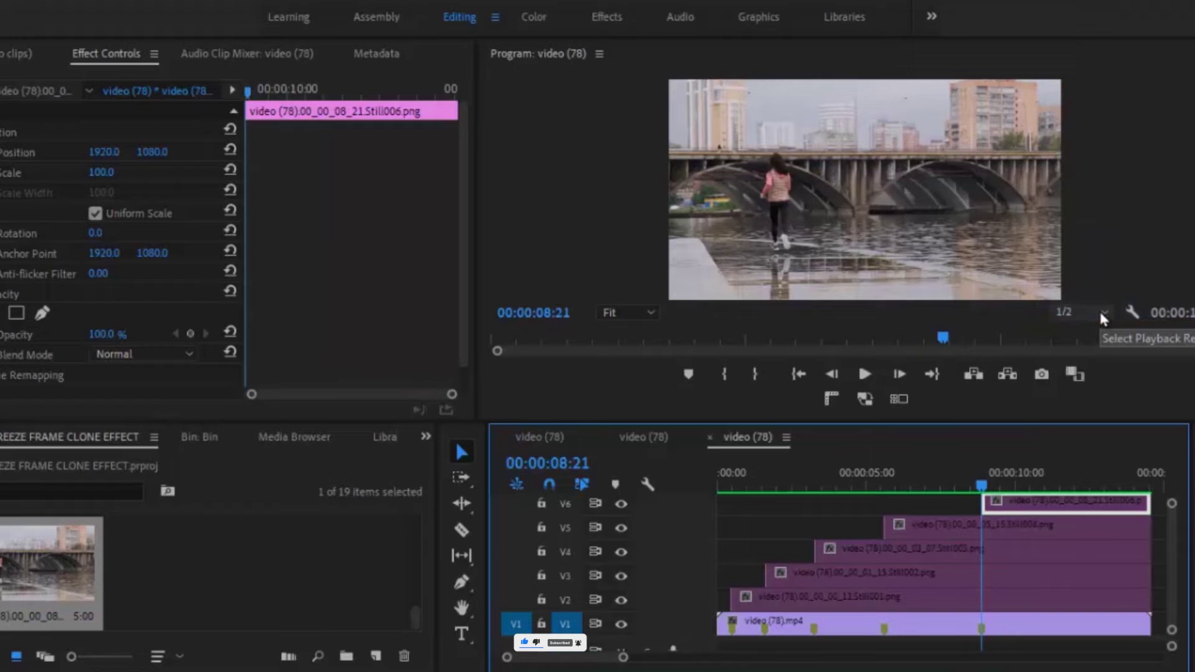
Re-enable the Still001 clip on V2 and open it with Edit in Adobe Photoshop.
click(1069, 474)
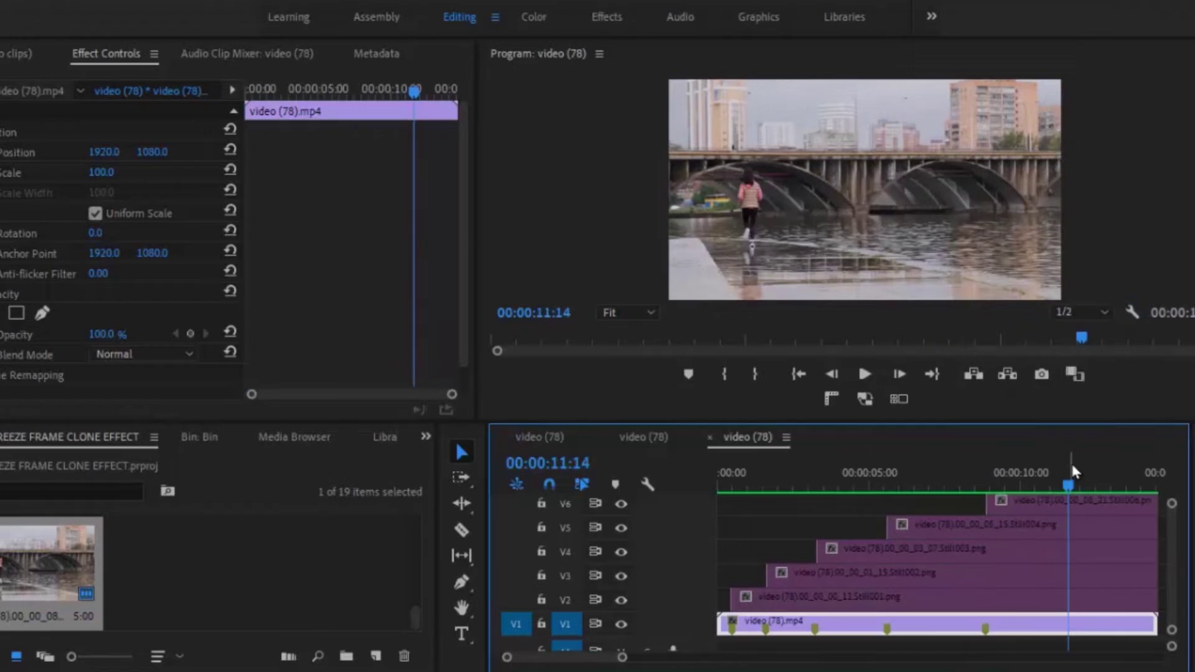
click(963, 607)
right_click(963, 607)
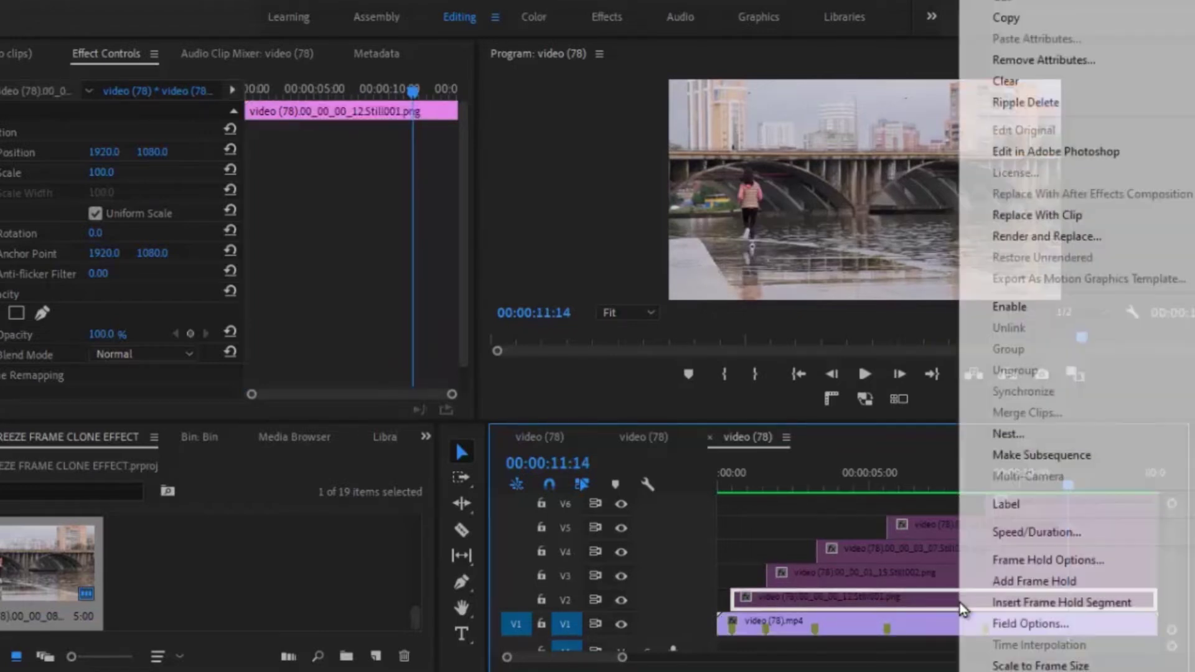
click(1029, 313)
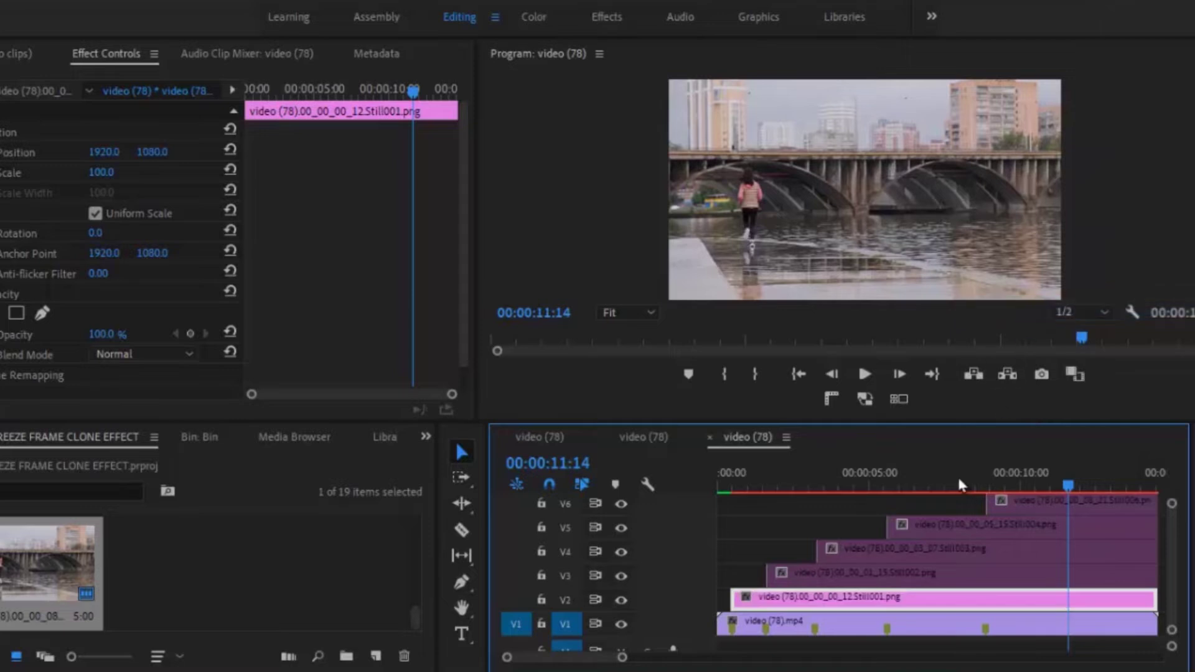
right_click(950, 606)
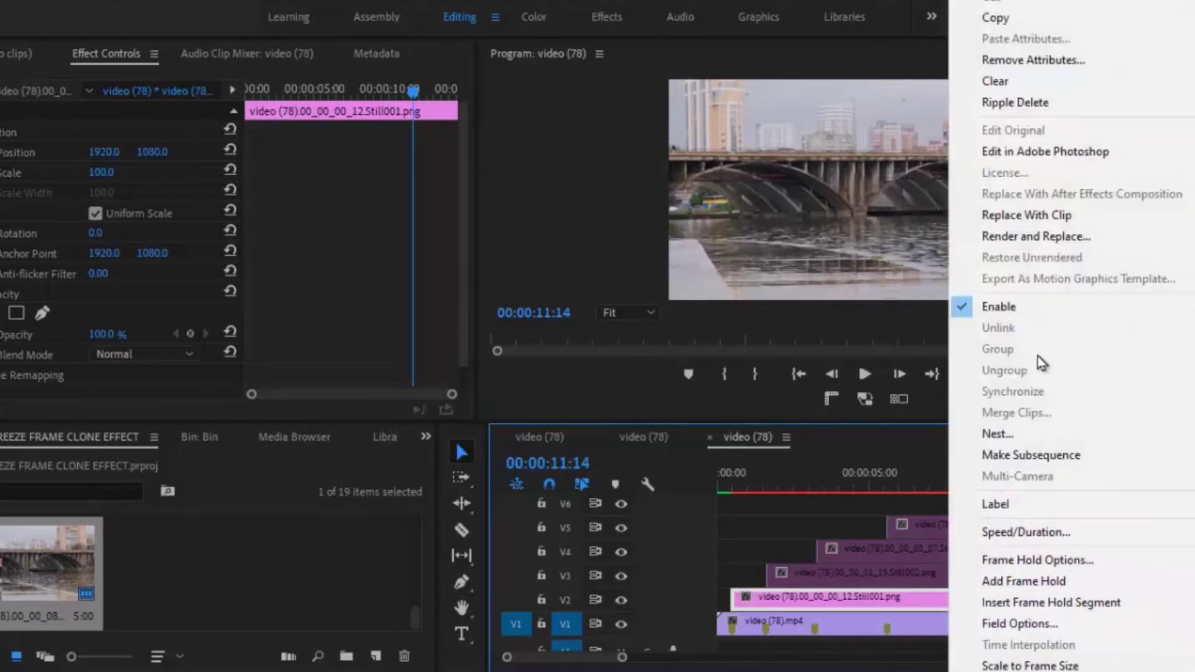
click(1044, 159)
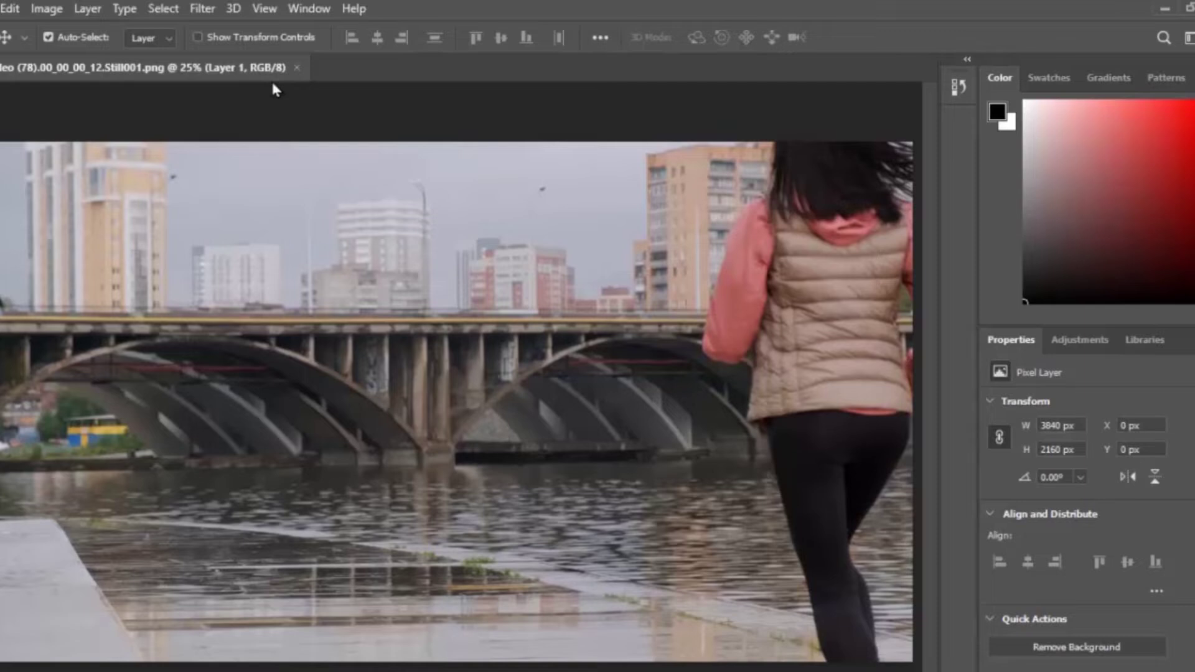
Use Remove Background on Still001 to keep only the jogging woman, then save with Ctrl+S.
click(163, 9)
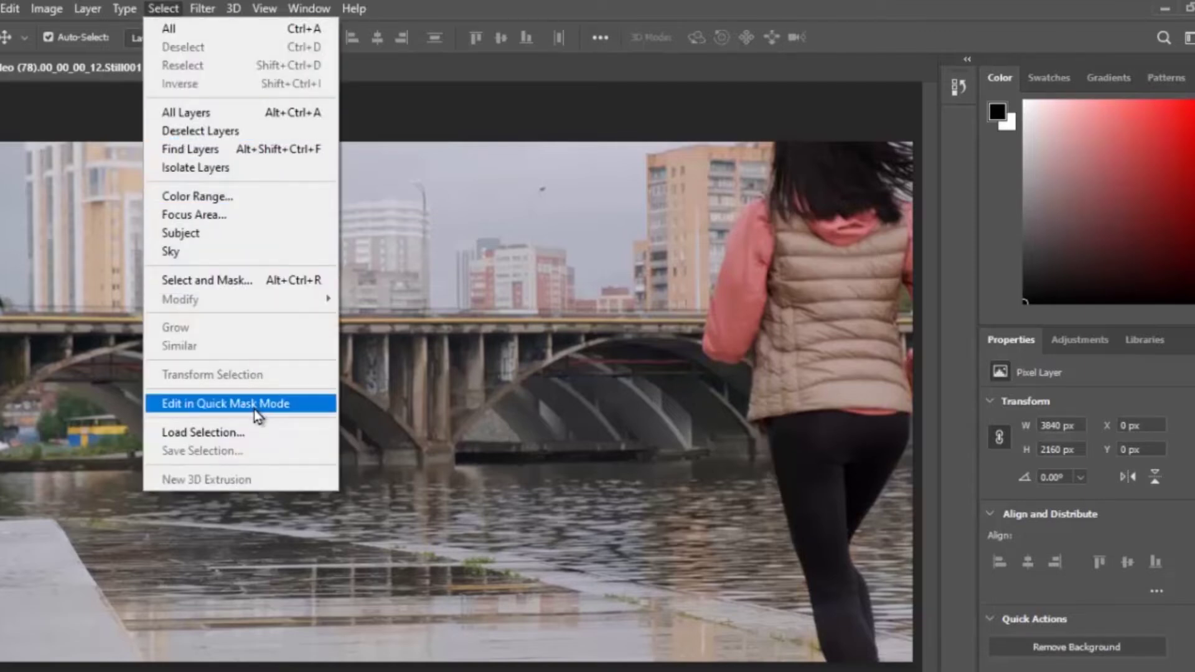
click(1073, 649)
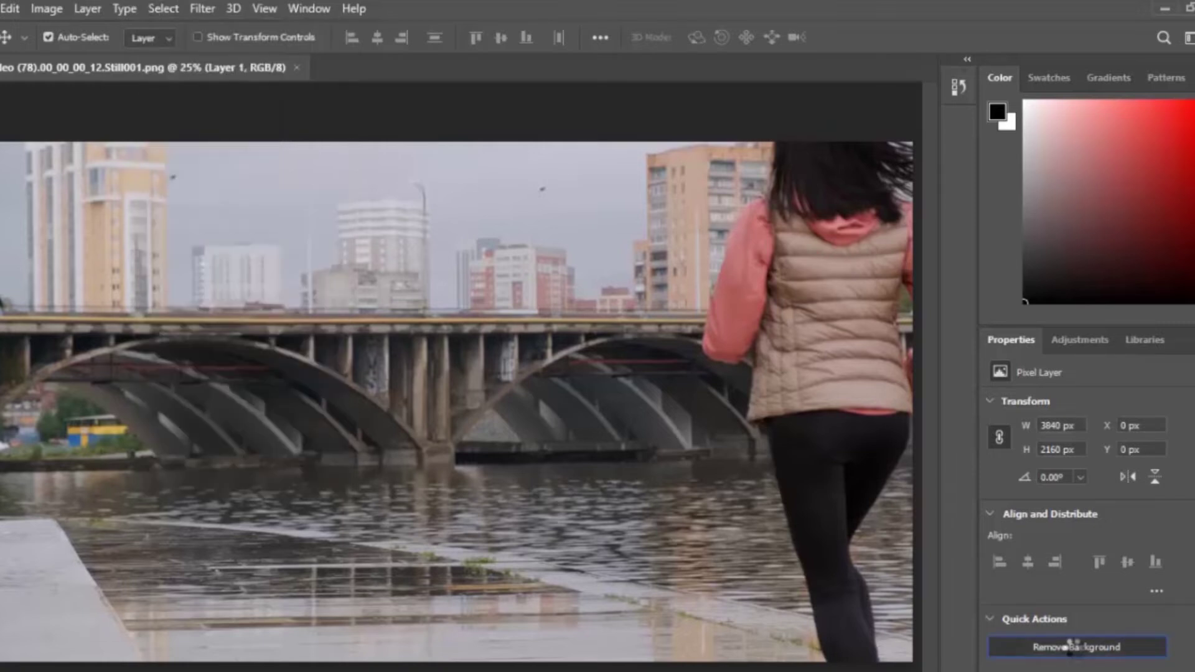
key(ctrl+s)
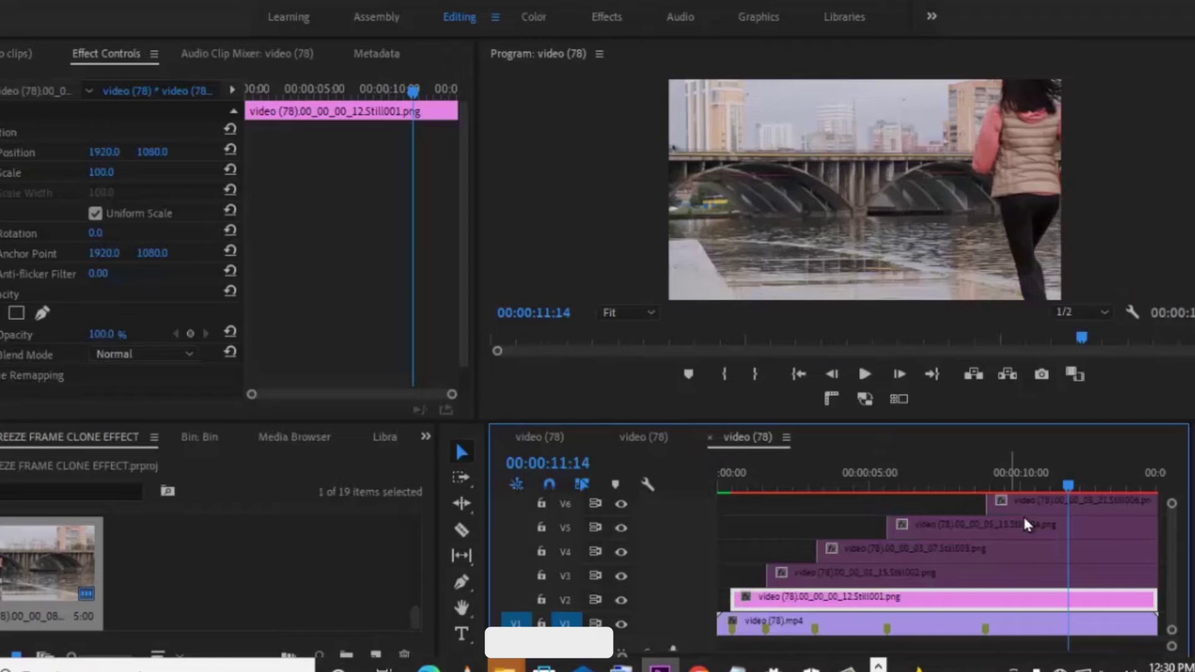
Preview the stacked stills around five seconds and enable the Still002 clip on V3.
drag(1058, 490, 1033, 486)
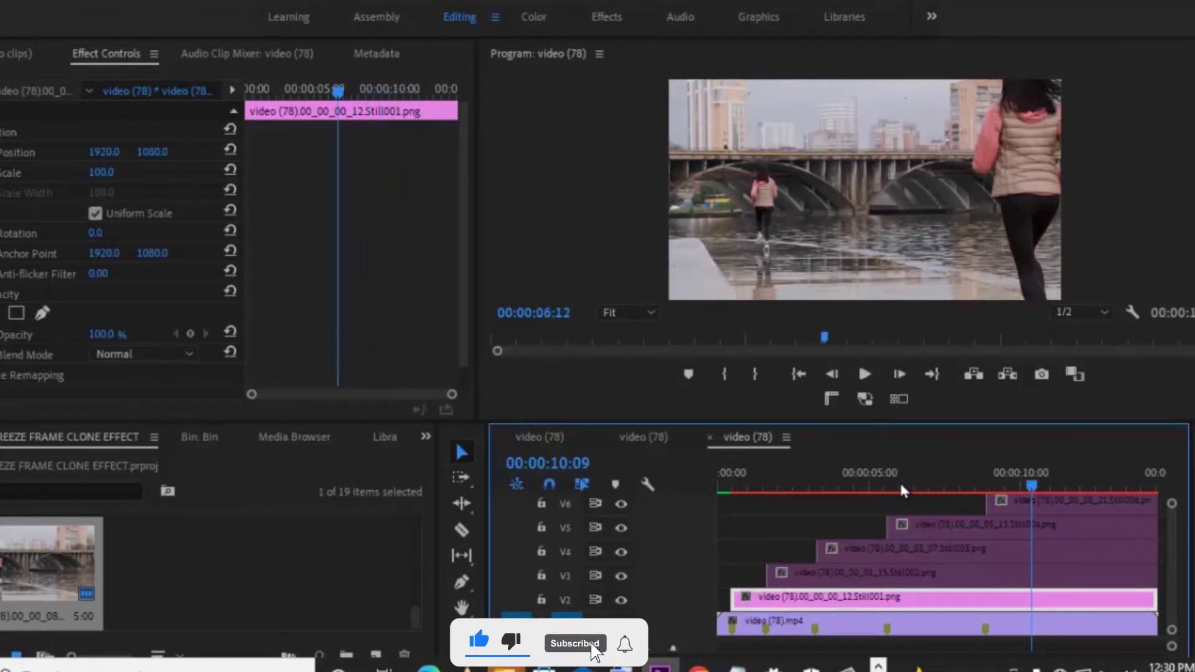
click(869, 488)
drag(870, 489, 933, 486)
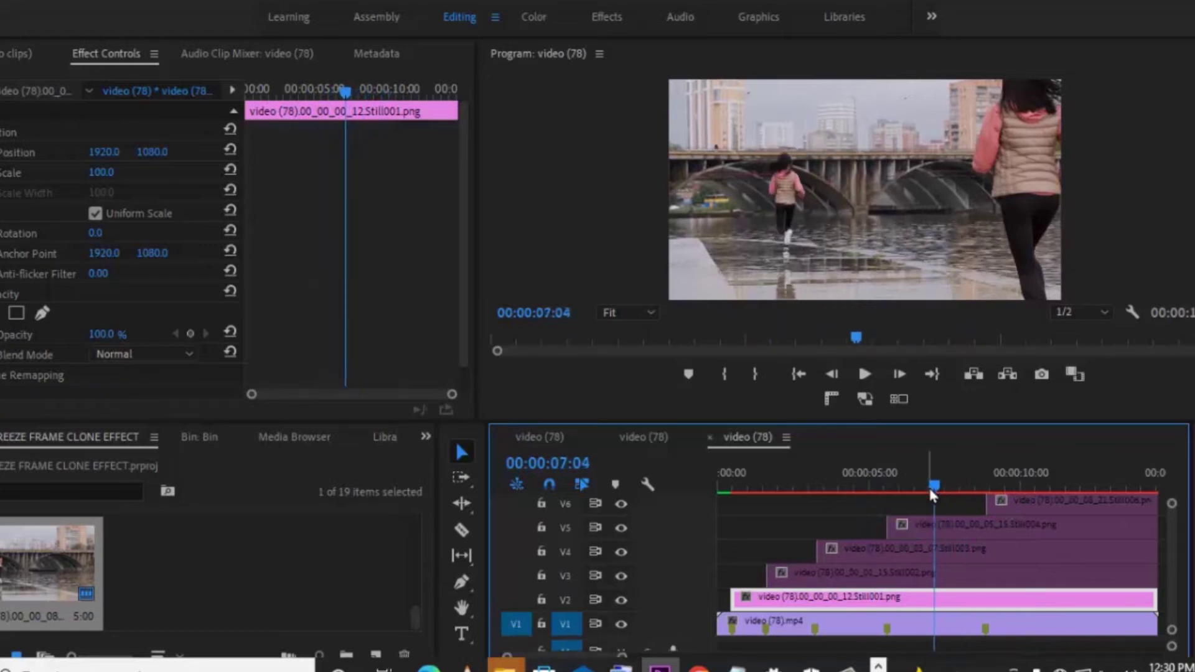
click(915, 579)
right_click(915, 579)
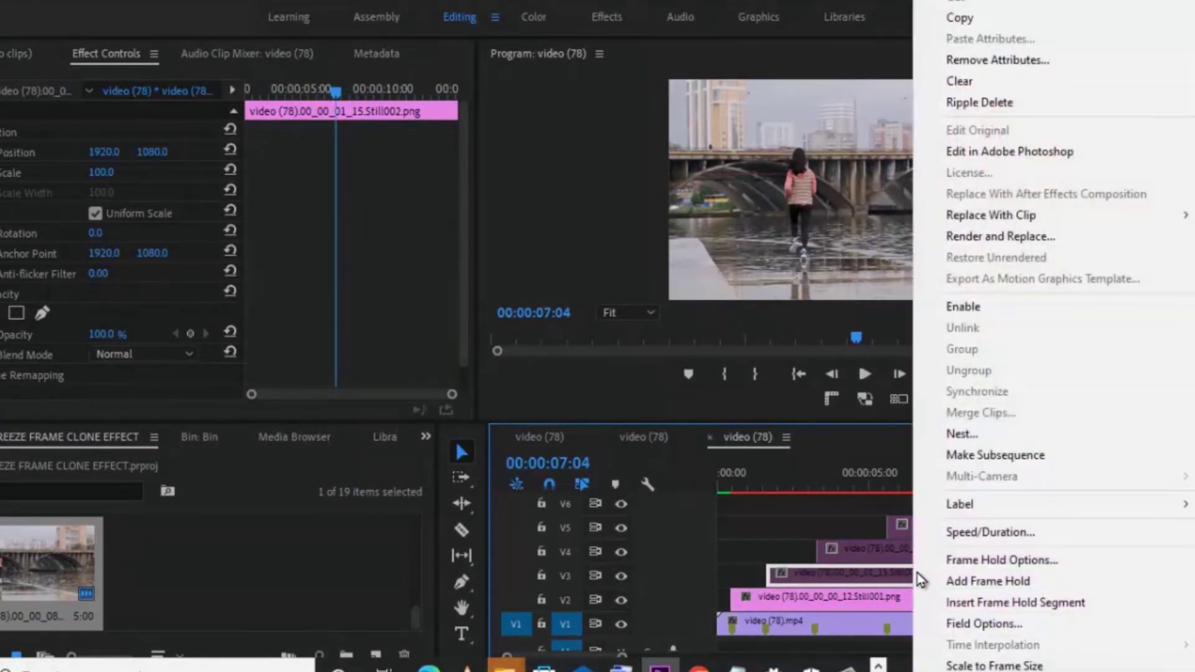
click(987, 312)
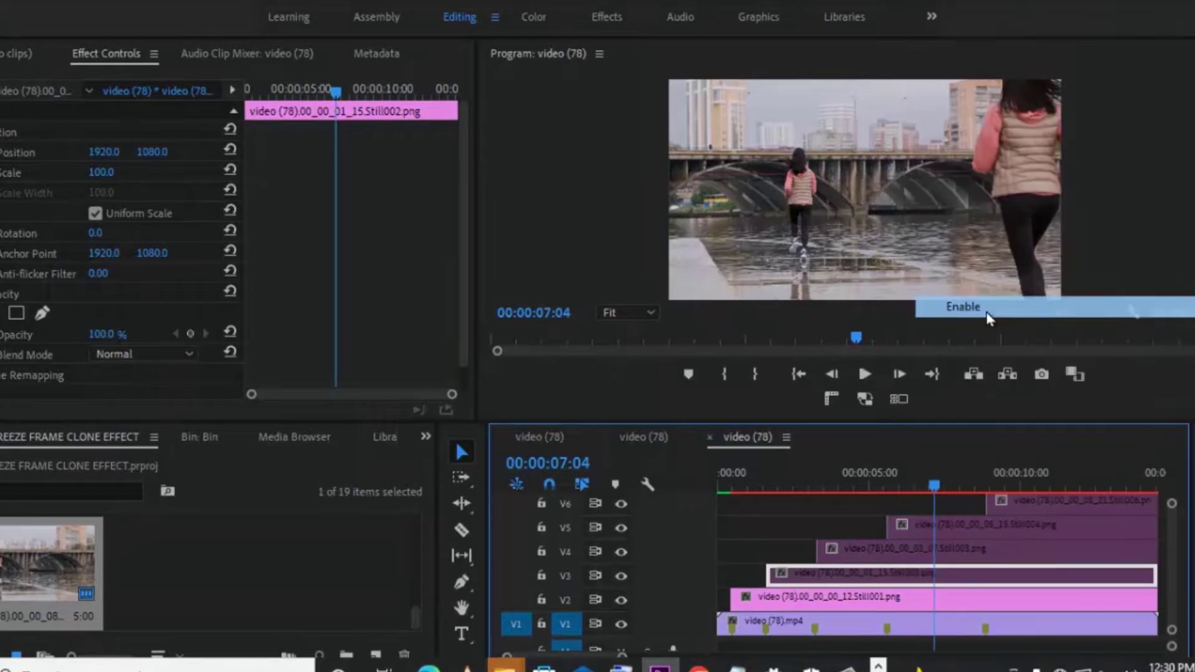
Open Still002 in Photoshop, apply Remove Background, and save it.
right_click(966, 570)
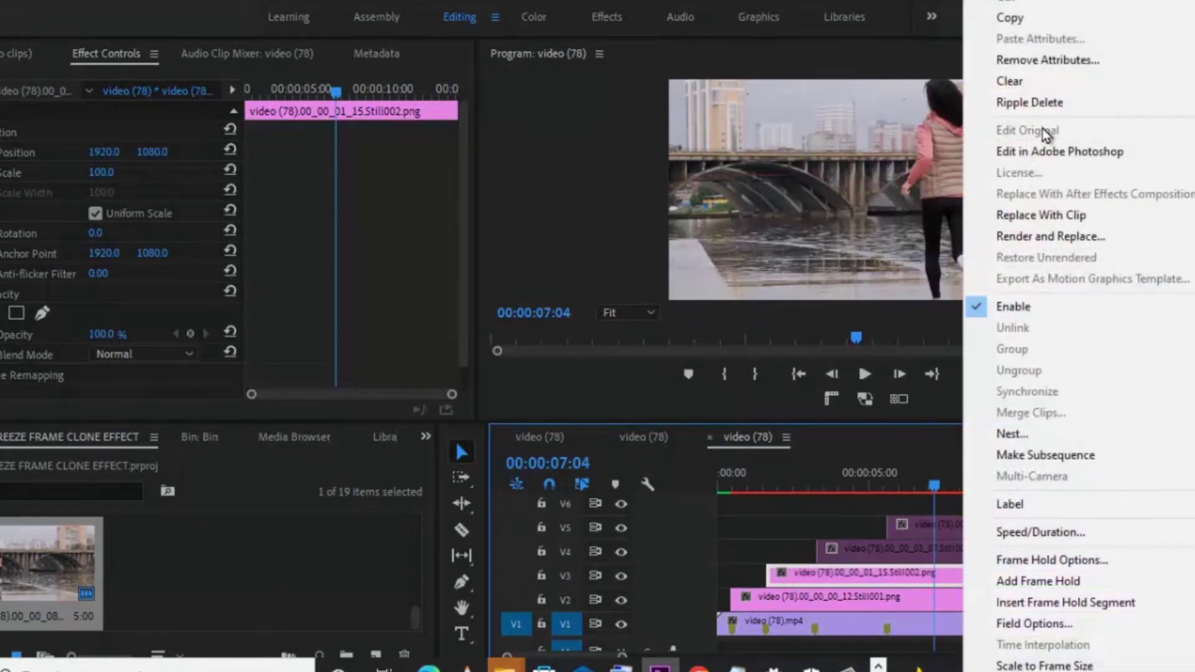
click(1051, 152)
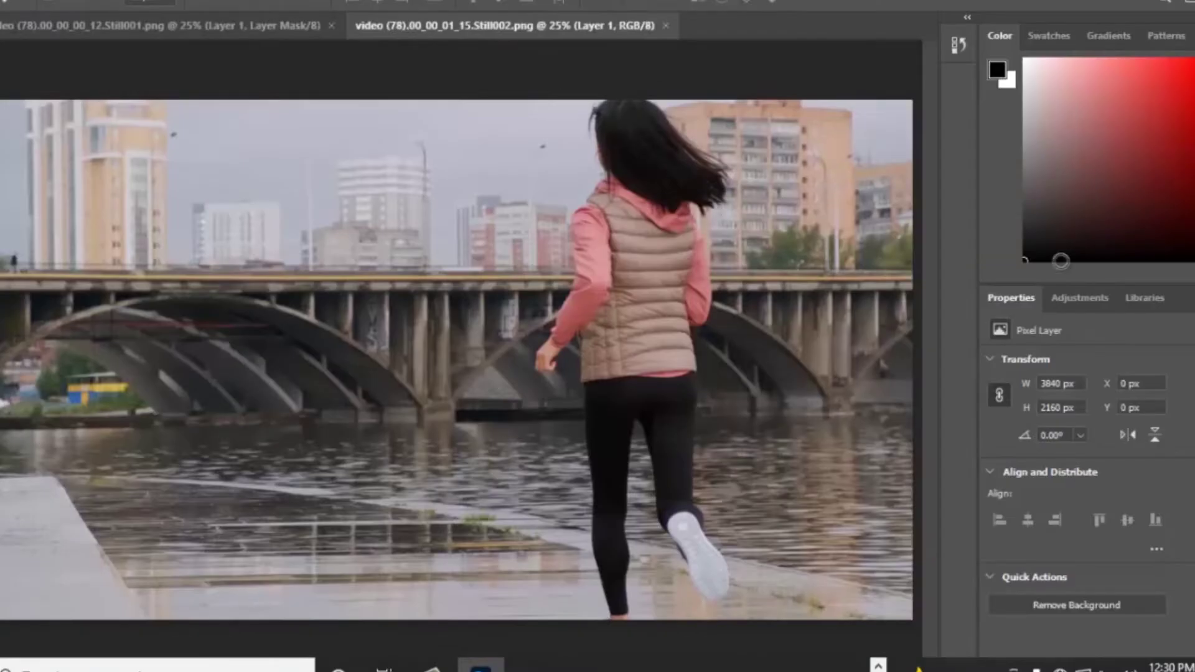
click(1047, 607)
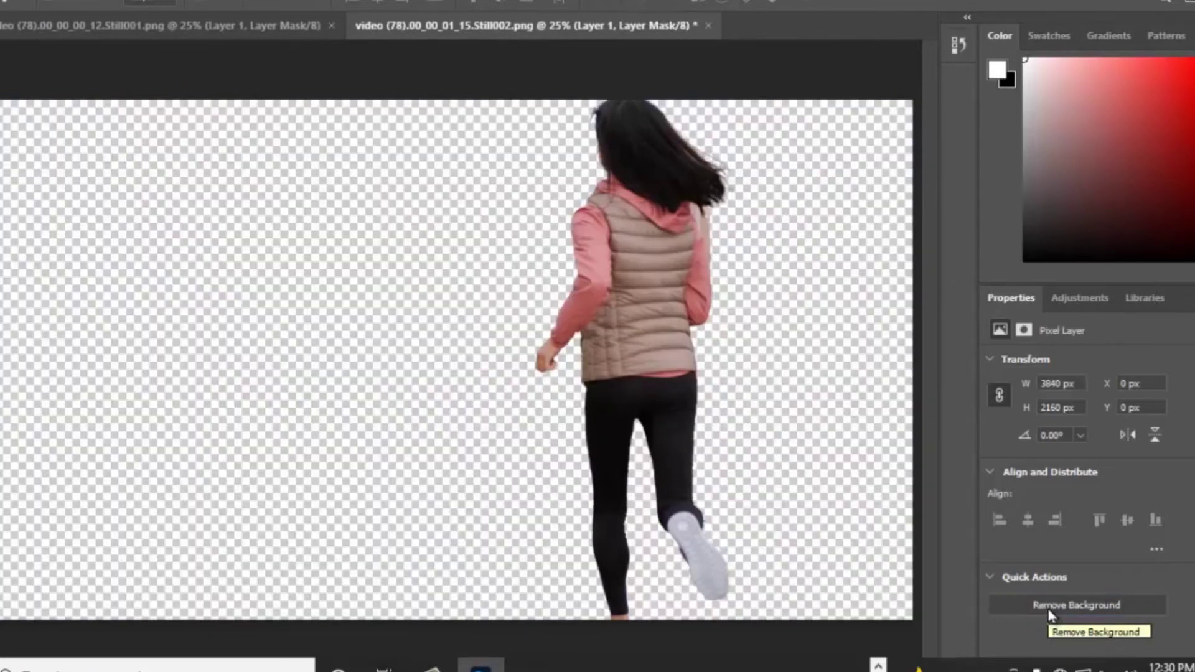
key(ctrl+s)
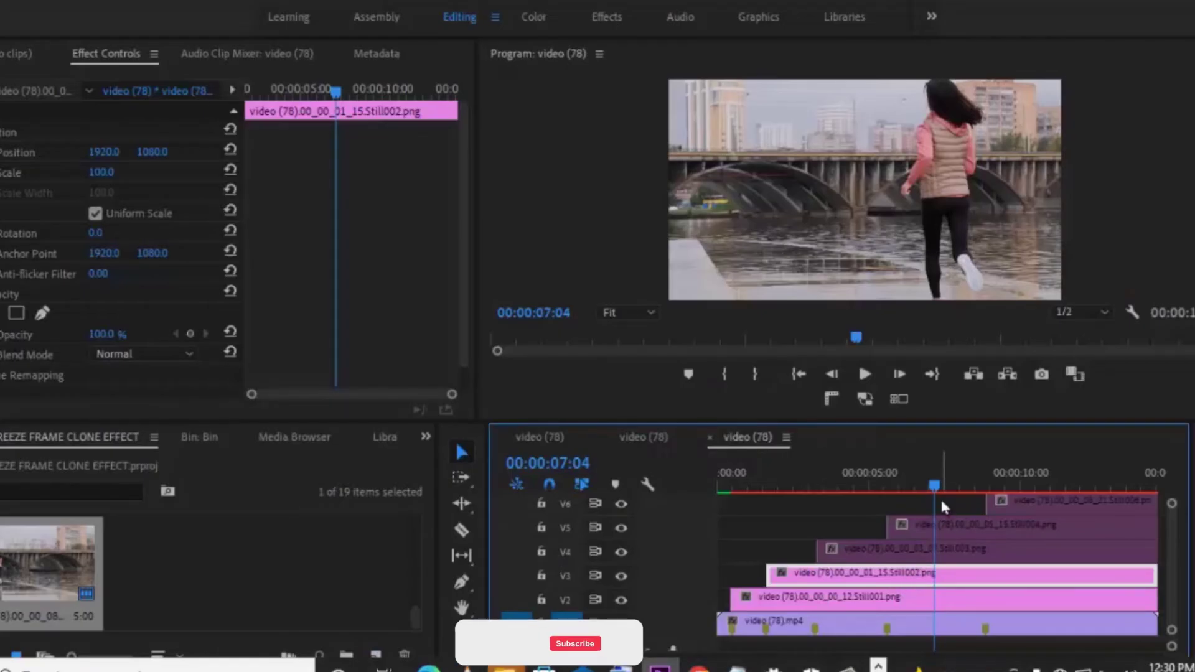
Scrub back to about six seconds and enable the Still003 clip on V4.
drag(940, 494, 911, 499)
click(942, 558)
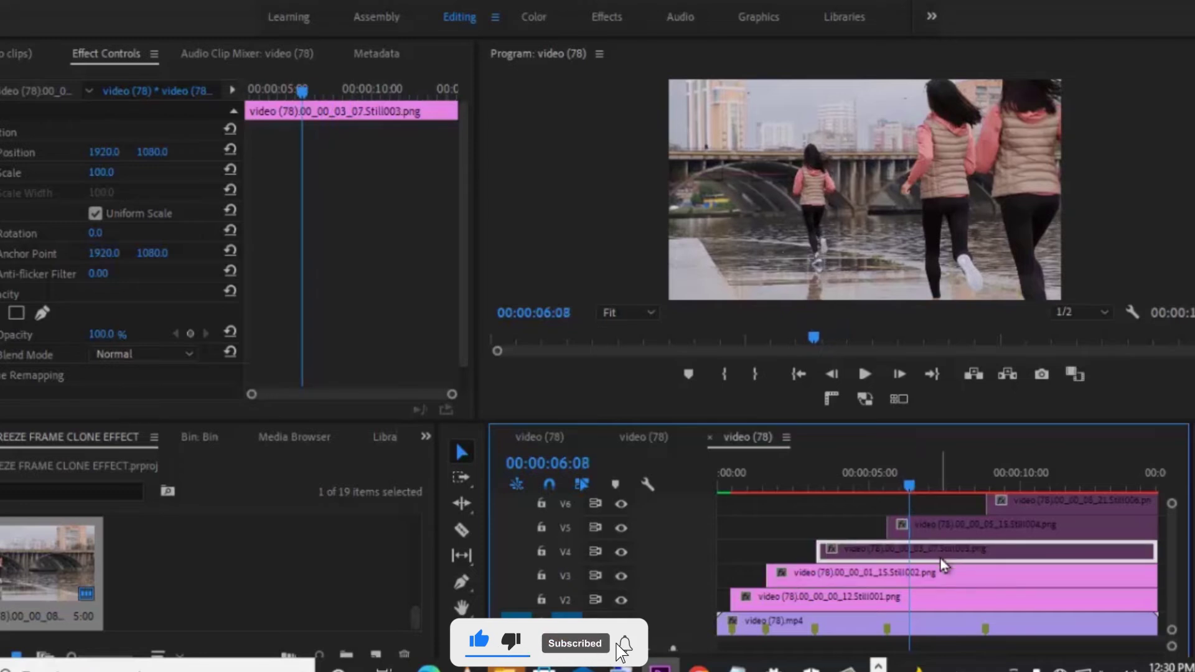
right_click(943, 565)
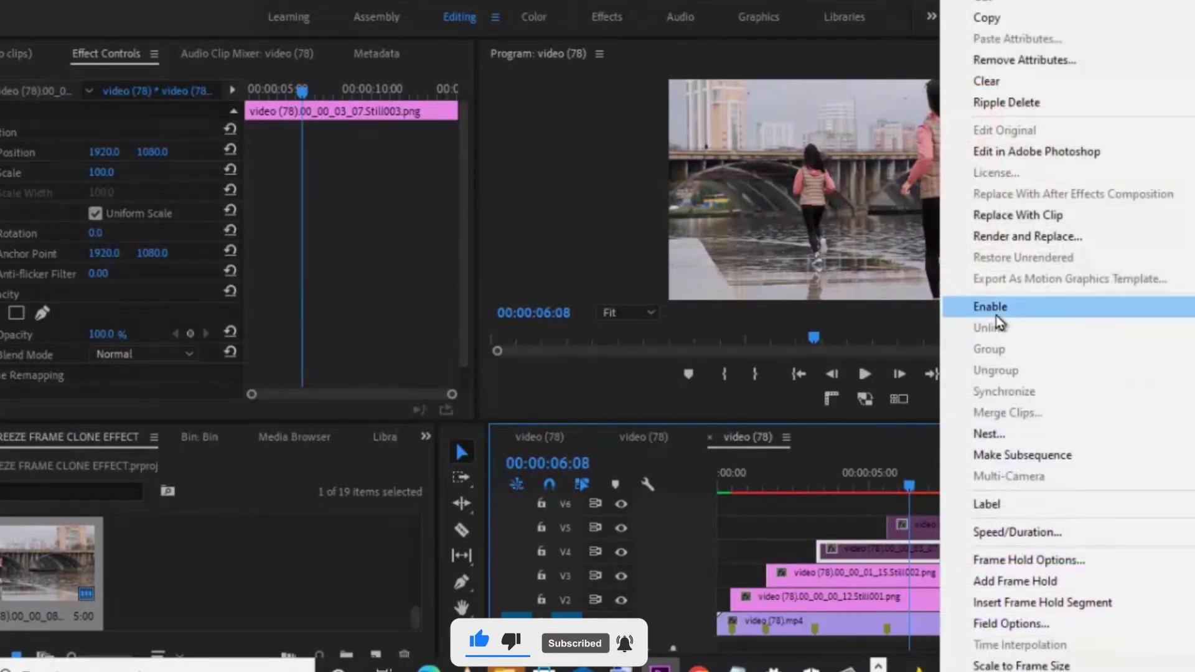
click(989, 308)
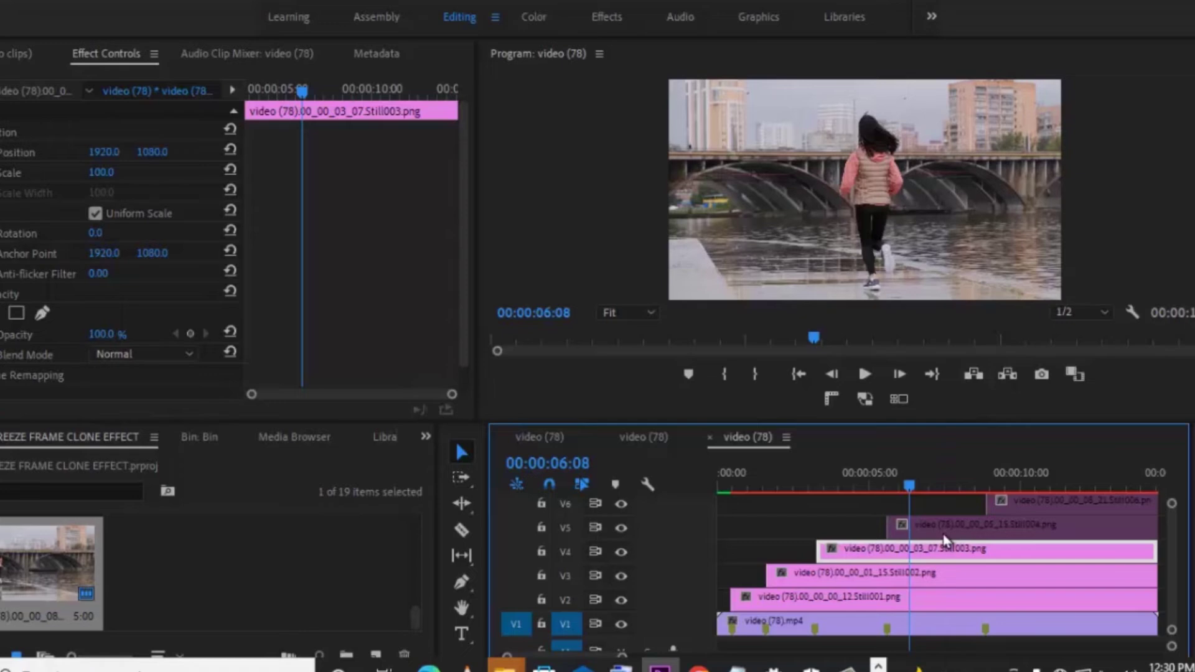
Open Still003 in Photoshop, apply Remove Background, and save it.
right_click(944, 557)
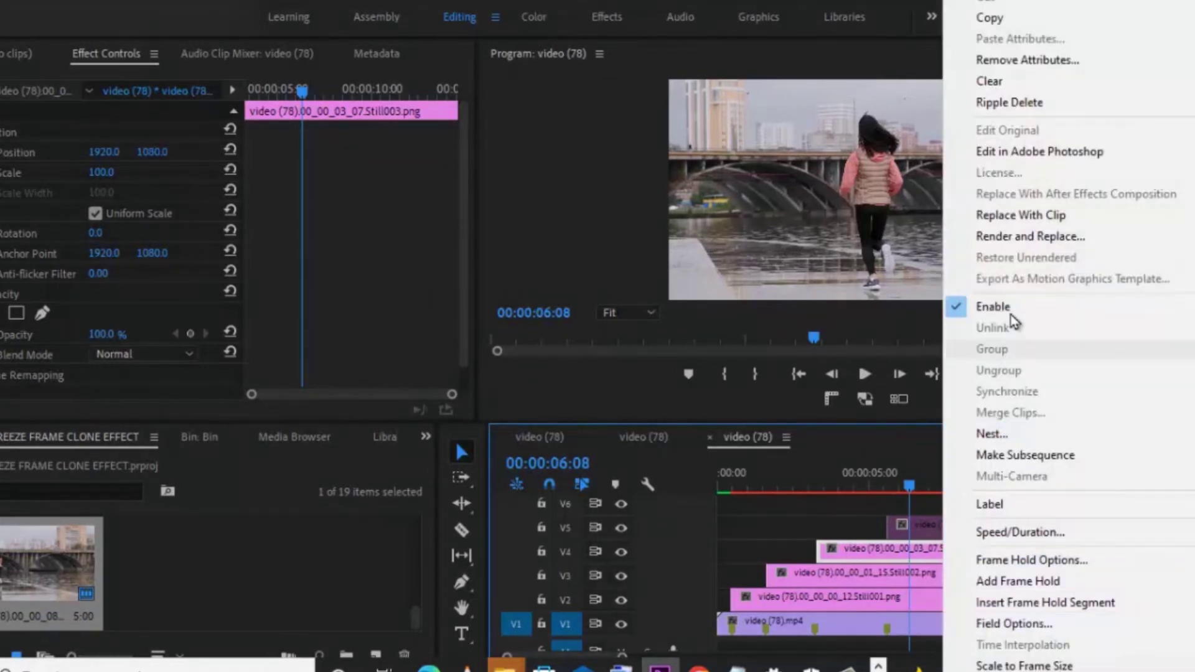
click(1021, 151)
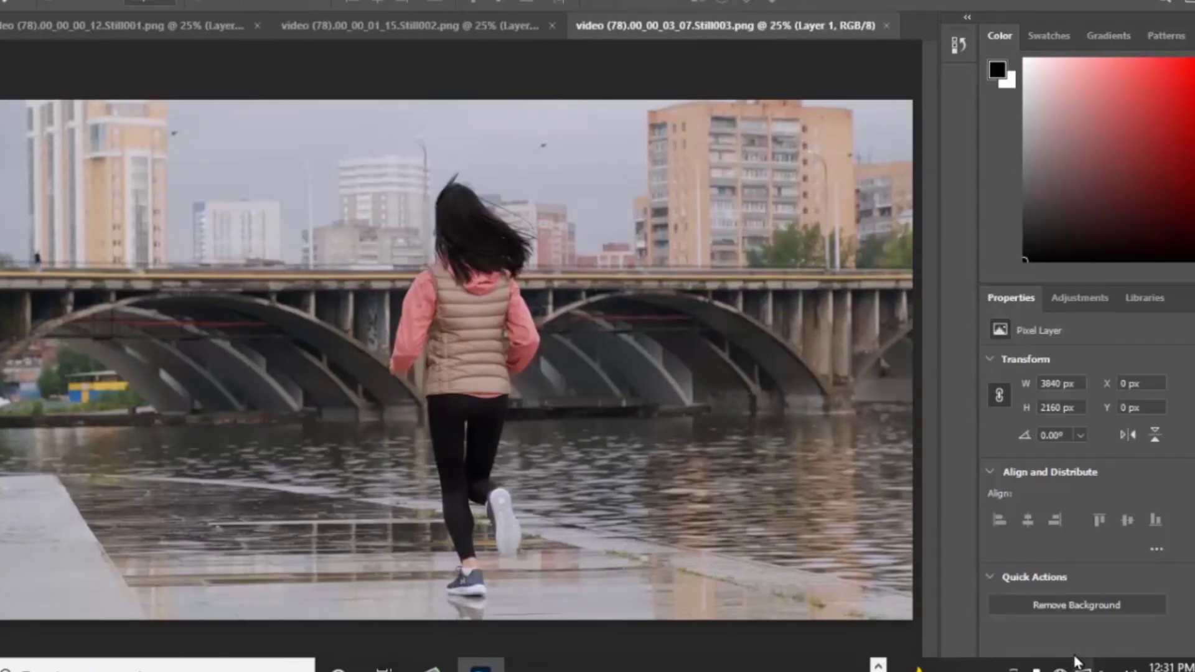
click(1072, 606)
key(ctrl+s)
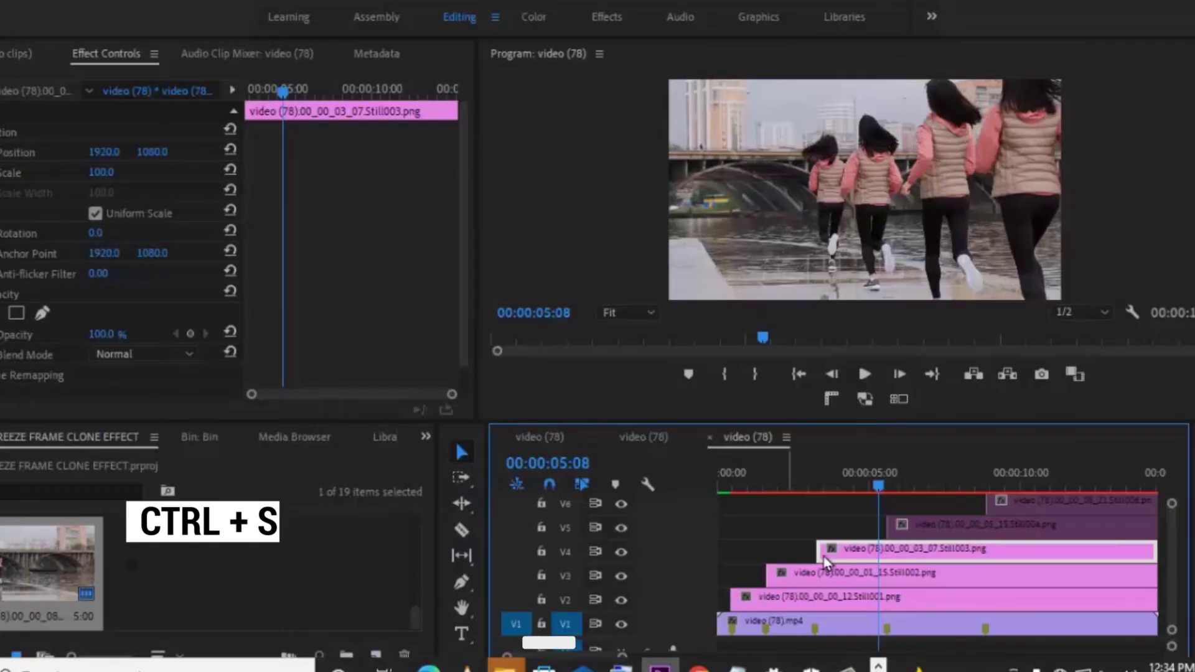
Enable the Still004 clip on V5 at 00:00:07:14 and bring up its clip options again.
click(947, 482)
click(959, 528)
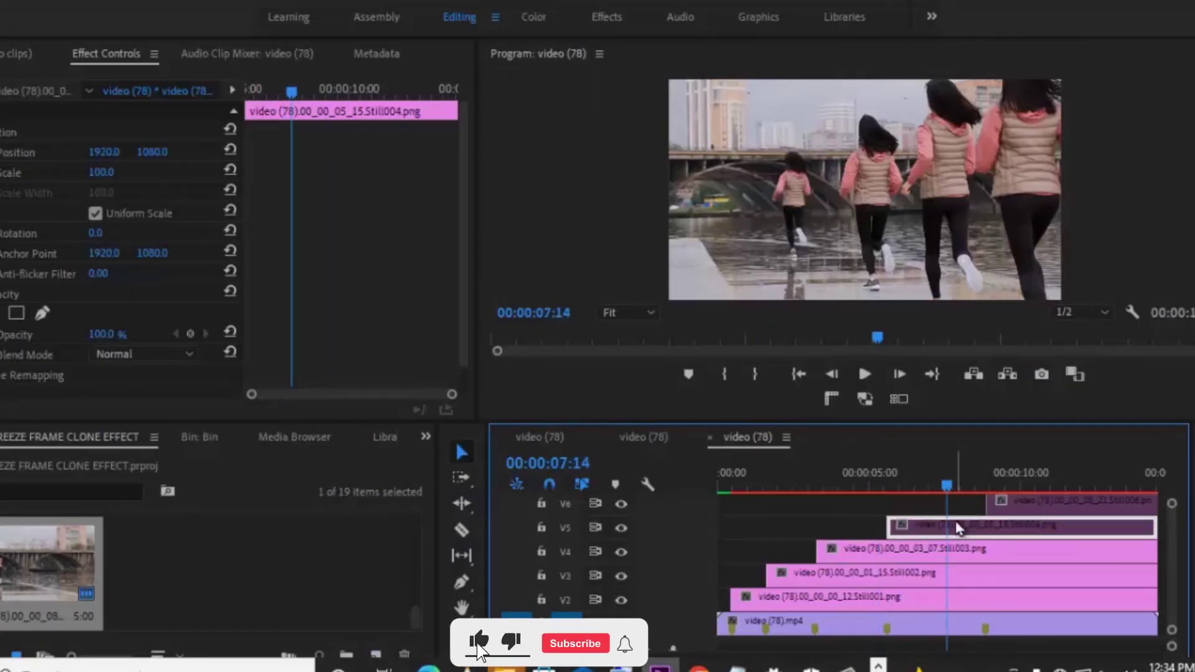
right_click(957, 523)
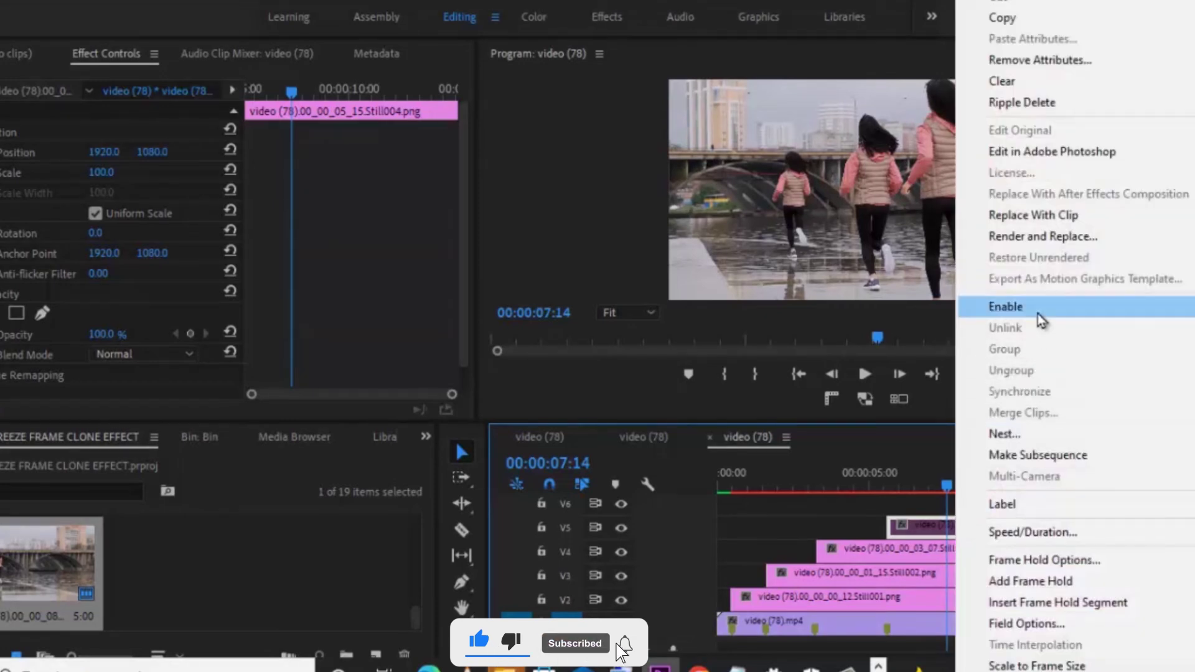
click(1037, 314)
right_click(968, 530)
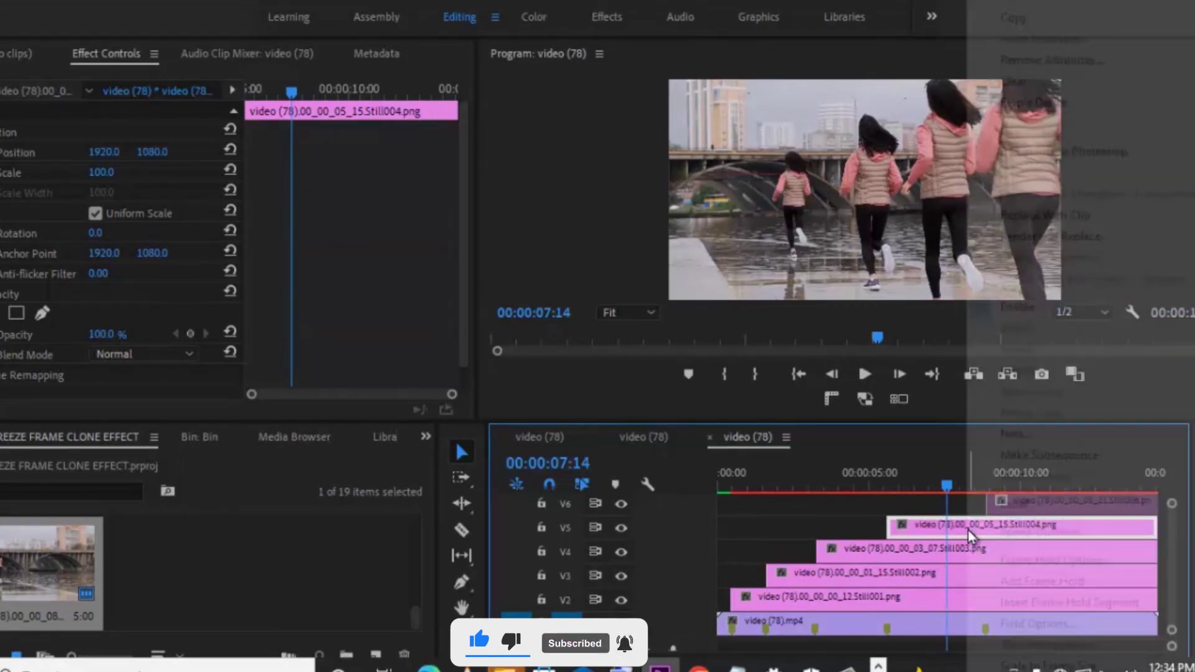
Open Still004 in Photoshop, apply Remove Background, and save it with Ctrl+S.
click(1051, 152)
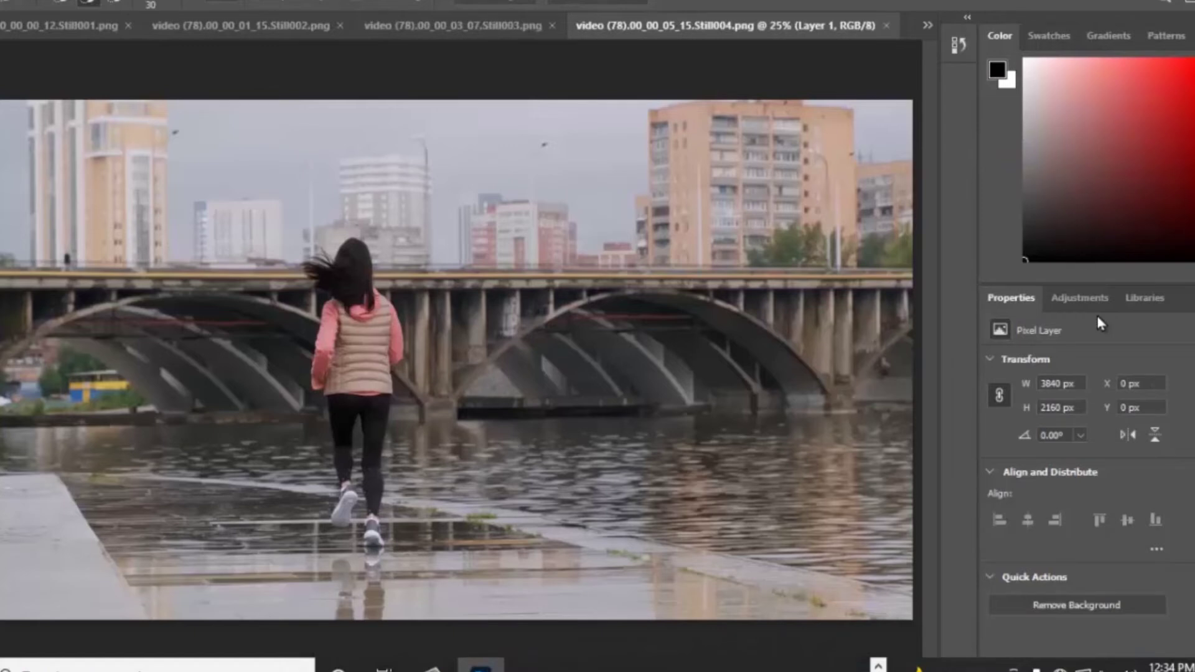
click(1069, 610)
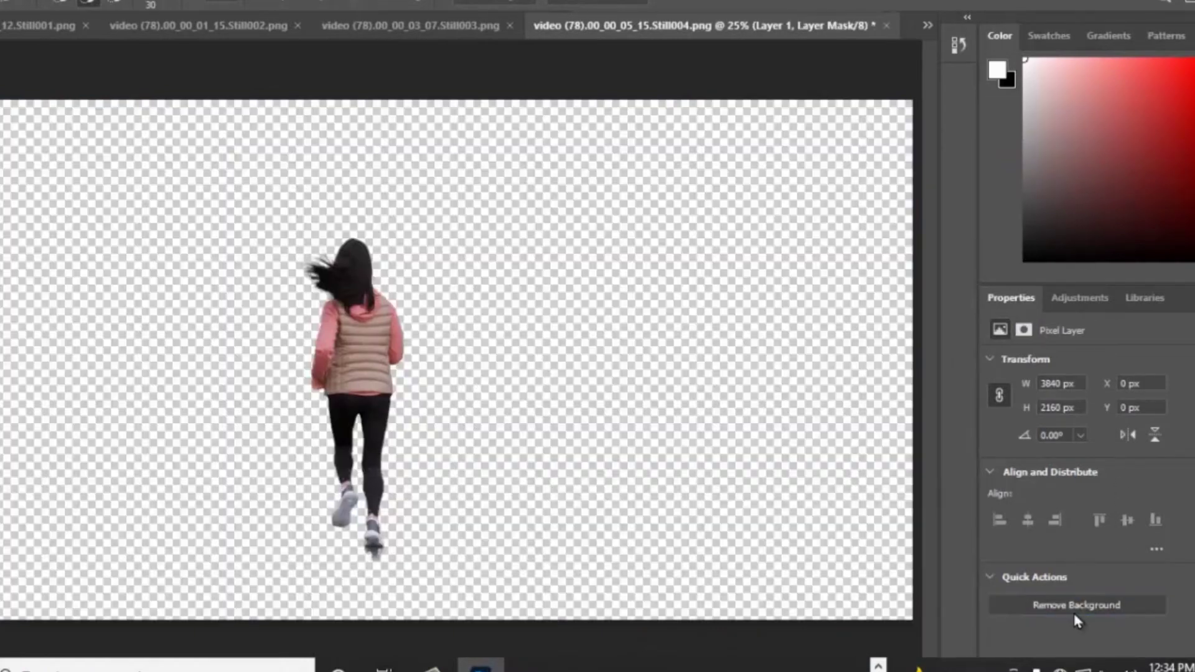
key(ctrl+s)
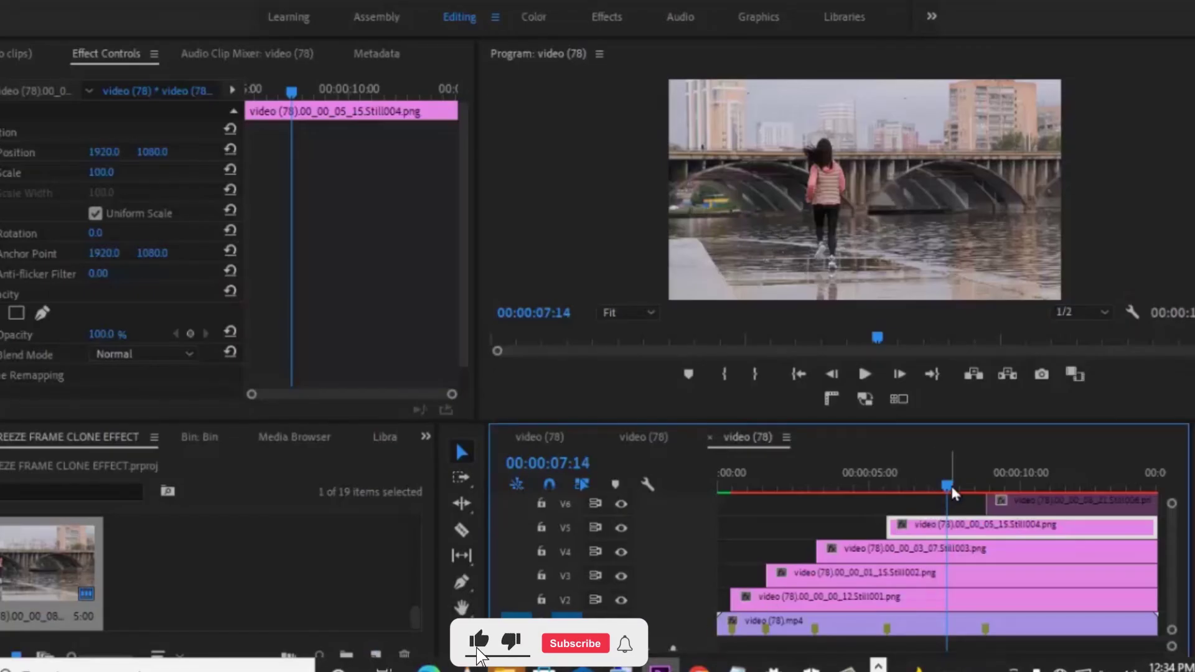
Preview the clones, enable Still006.png on track V6, and open it in Adobe Photoshop.
mouse_move(953, 489)
mouse_down()
mouse_move(937, 490)
mouse_move(1024, 476)
mouse_up()
click(1055, 506)
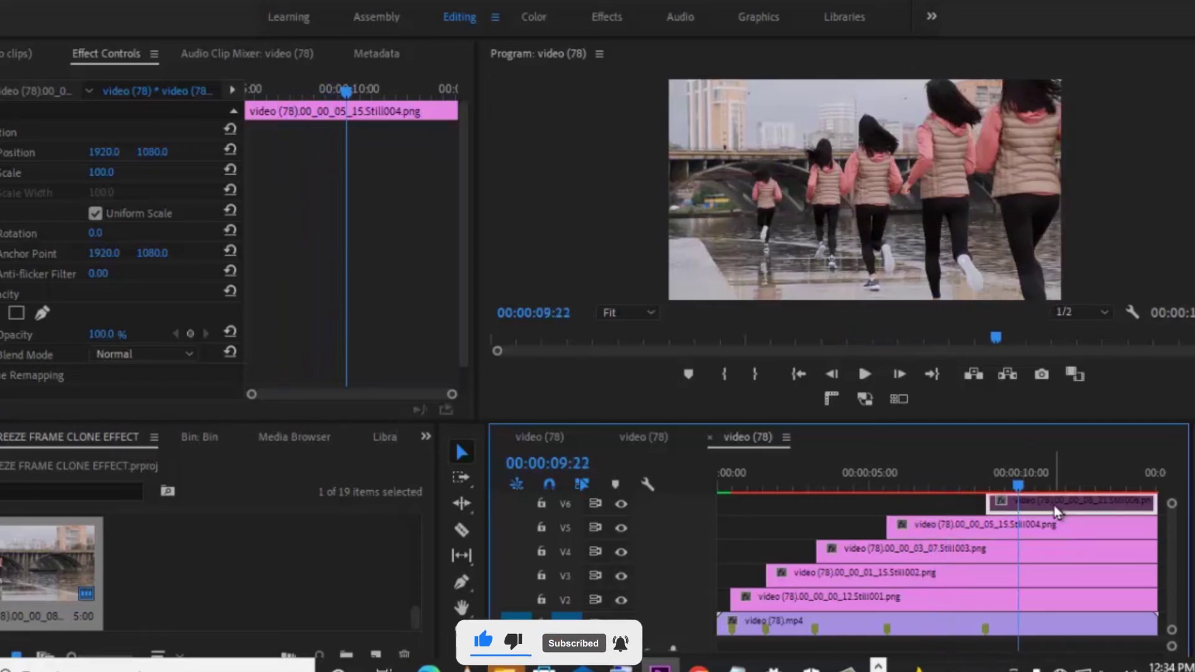
right_click(1055, 506)
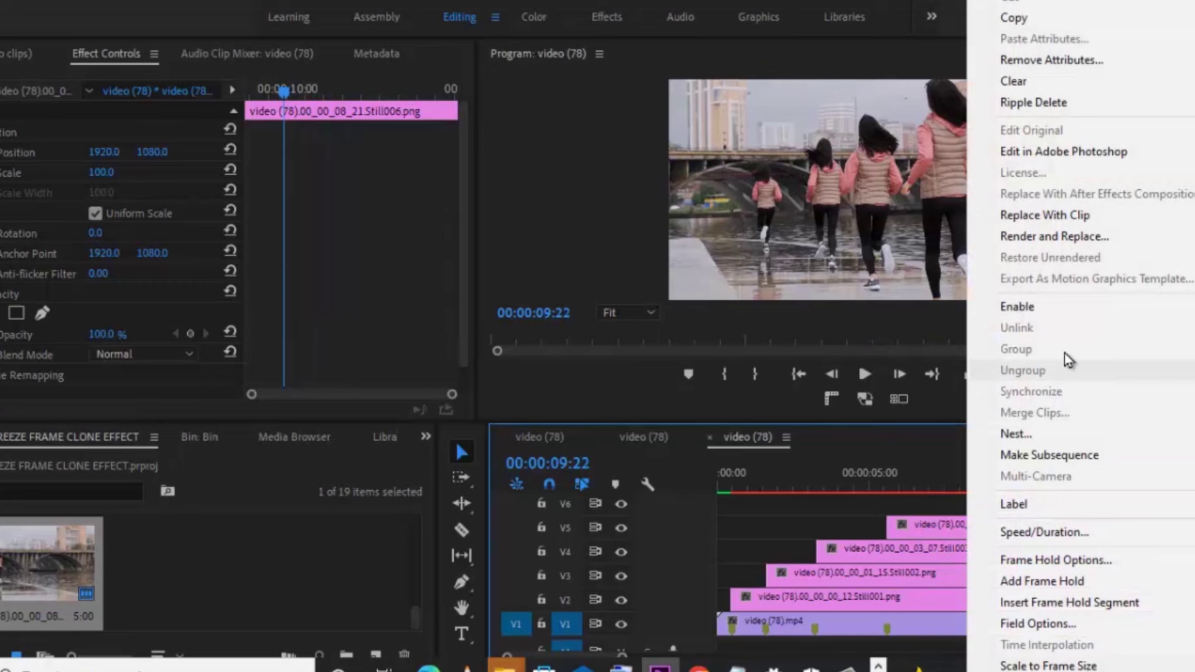
click(1075, 315)
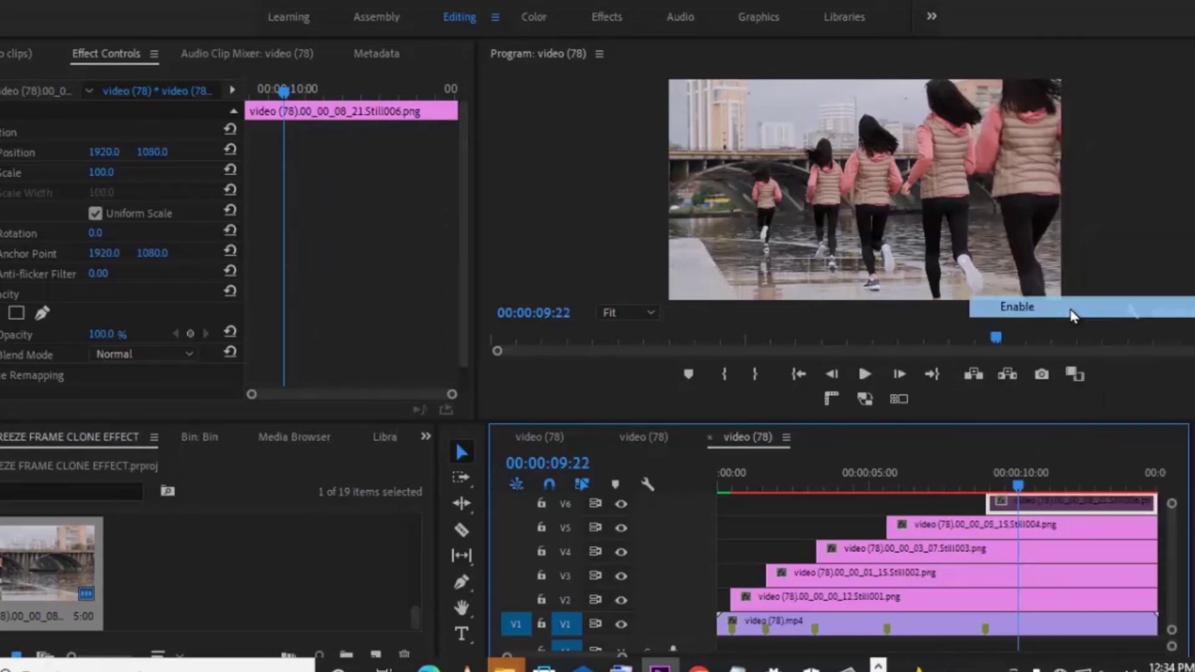
right_click(1069, 520)
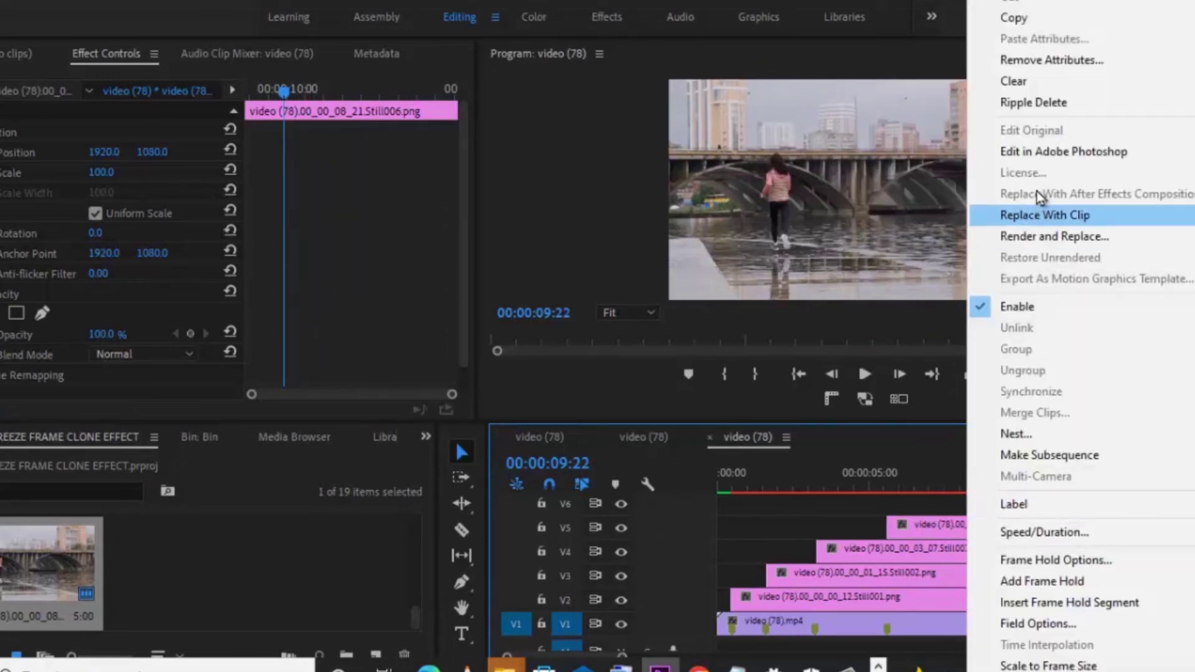
click(1052, 152)
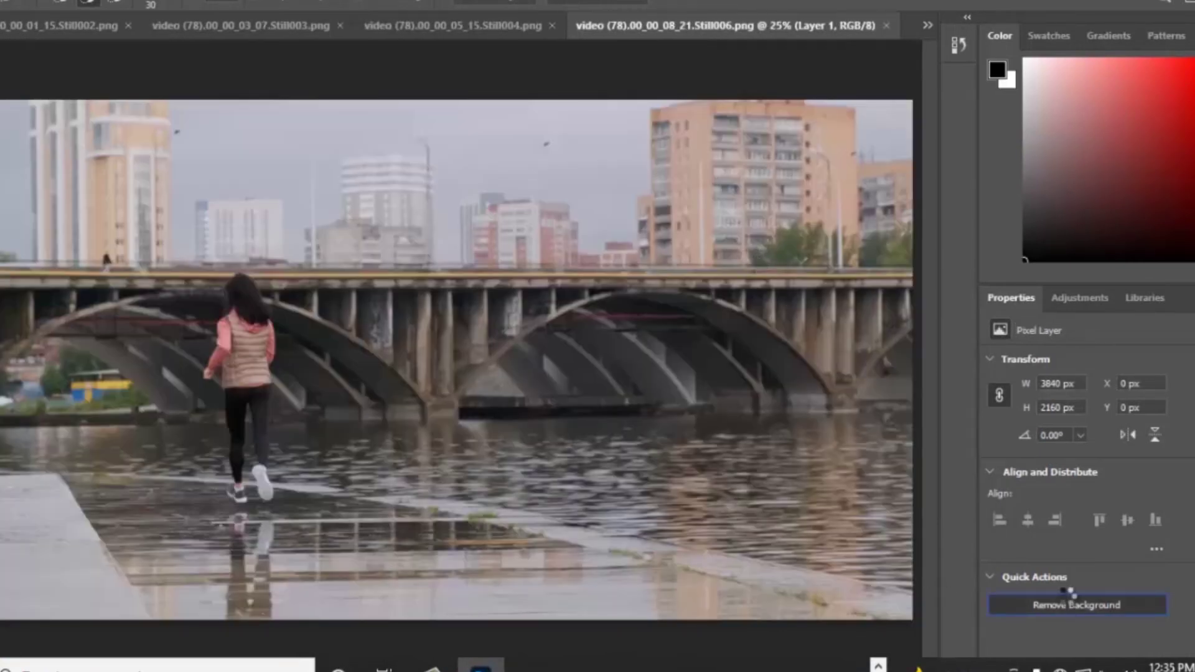
Save the background-removed Still006.png with only the jogging woman left.
key(ctrl+s)
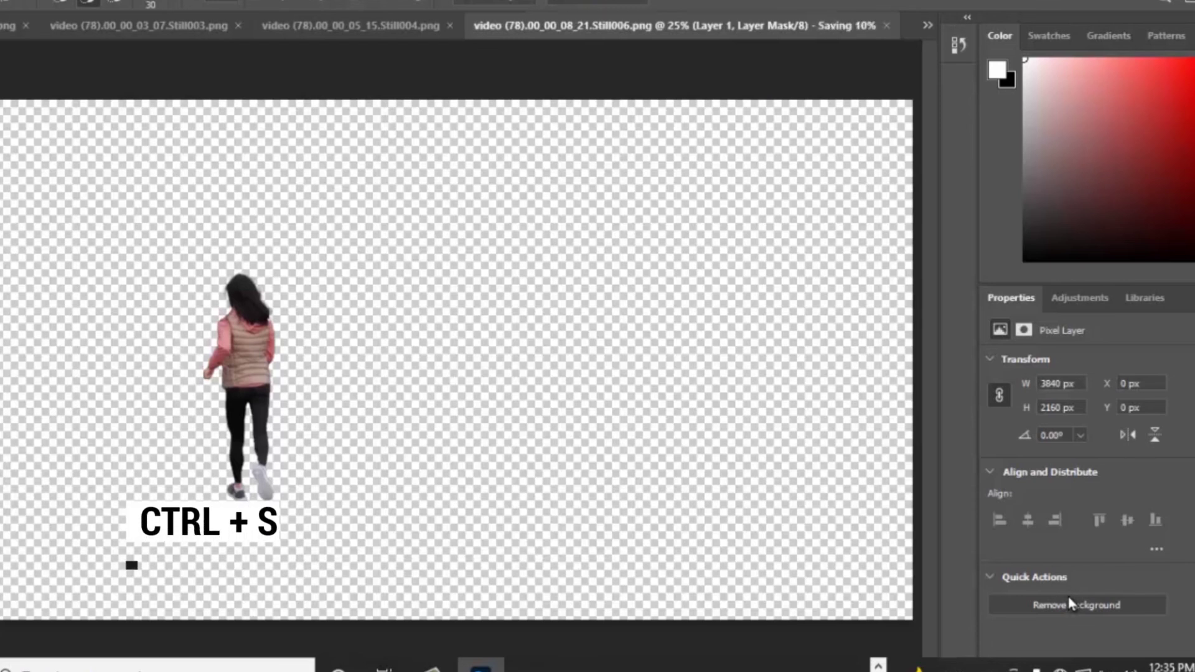